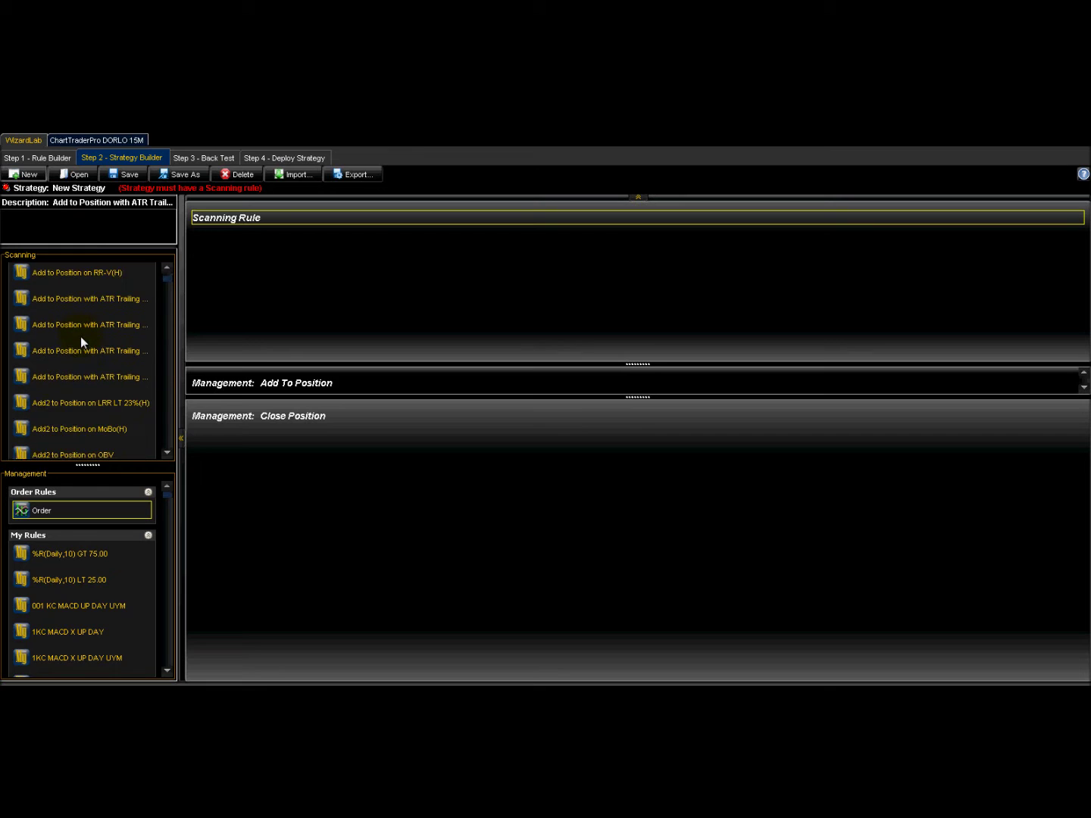
- Add the AhSo Ashi(D,15m) Long v2 rule to the new strategy as its scanning rule
scroll(79, 337, "down", 3)
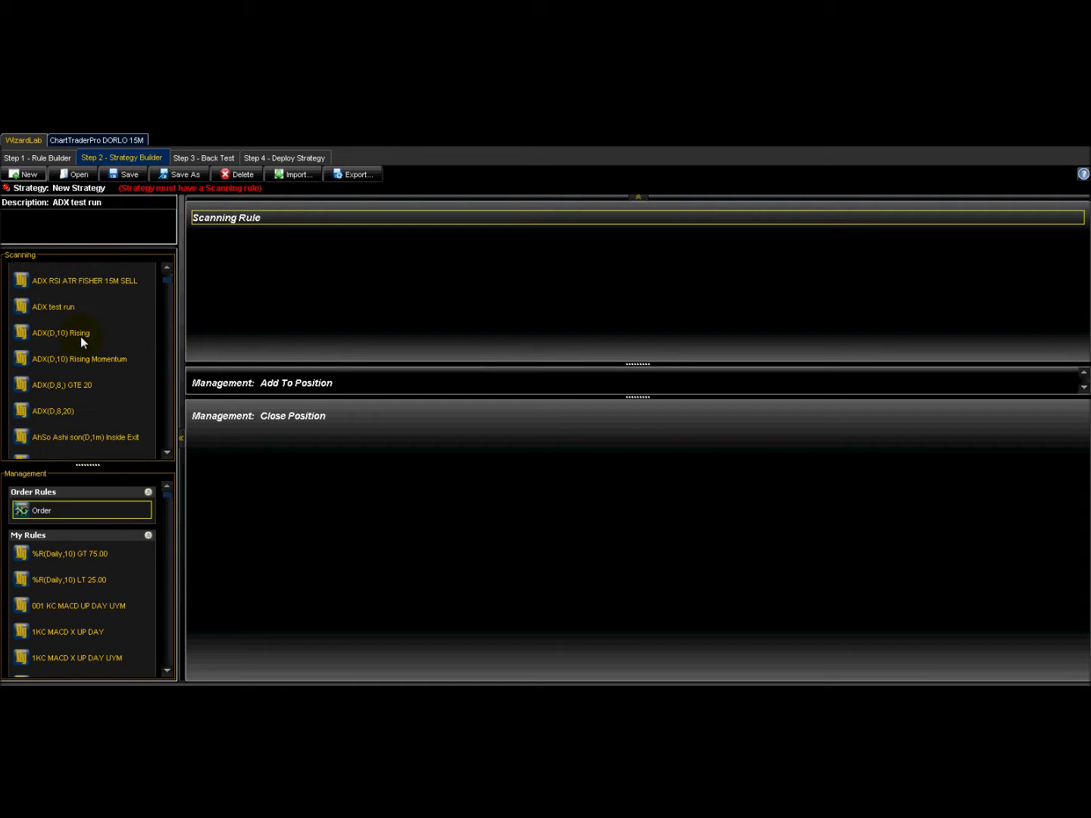
scroll(79, 337, "down", 2)
scroll(80, 336, "down", 6)
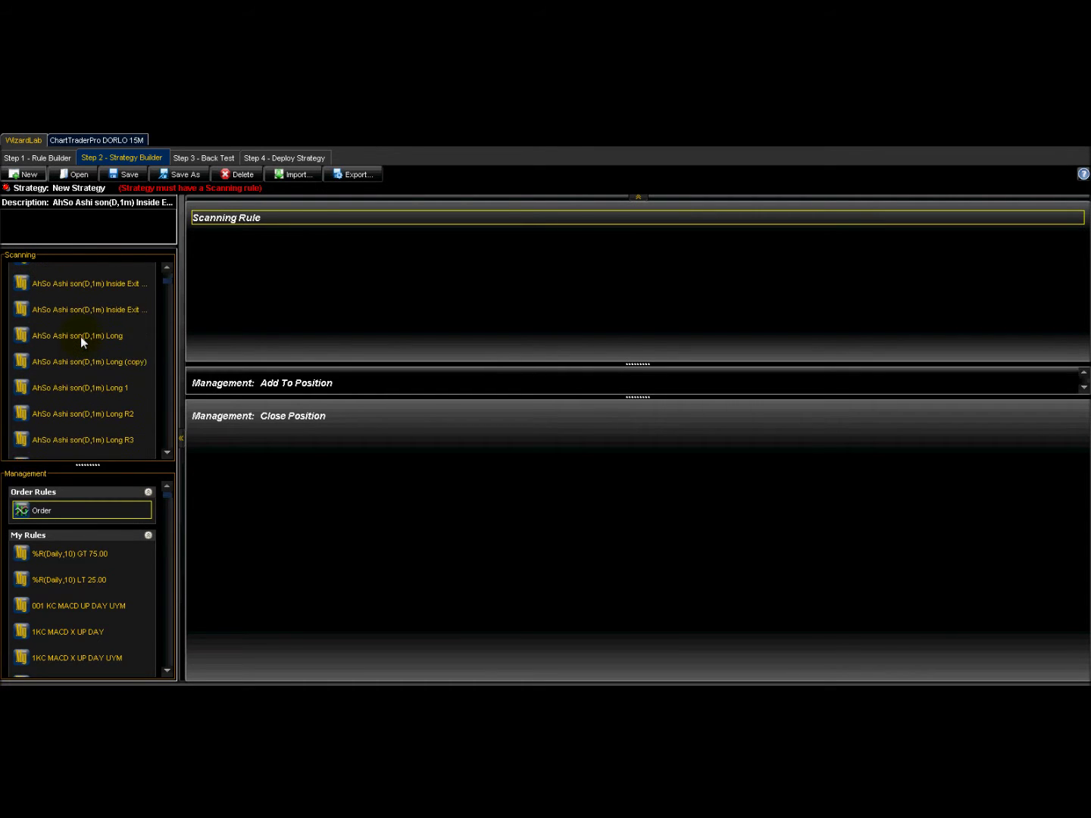
scroll(81, 336, "down", 9)
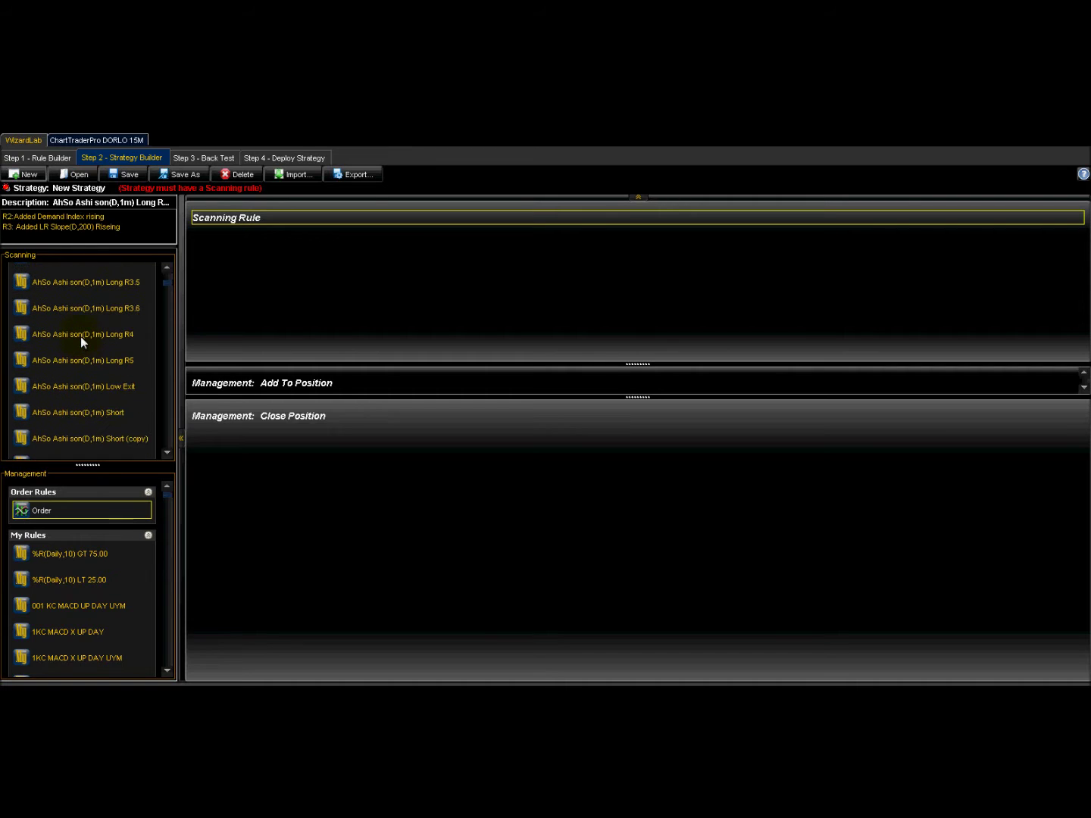
scroll(80, 337, "down", 3)
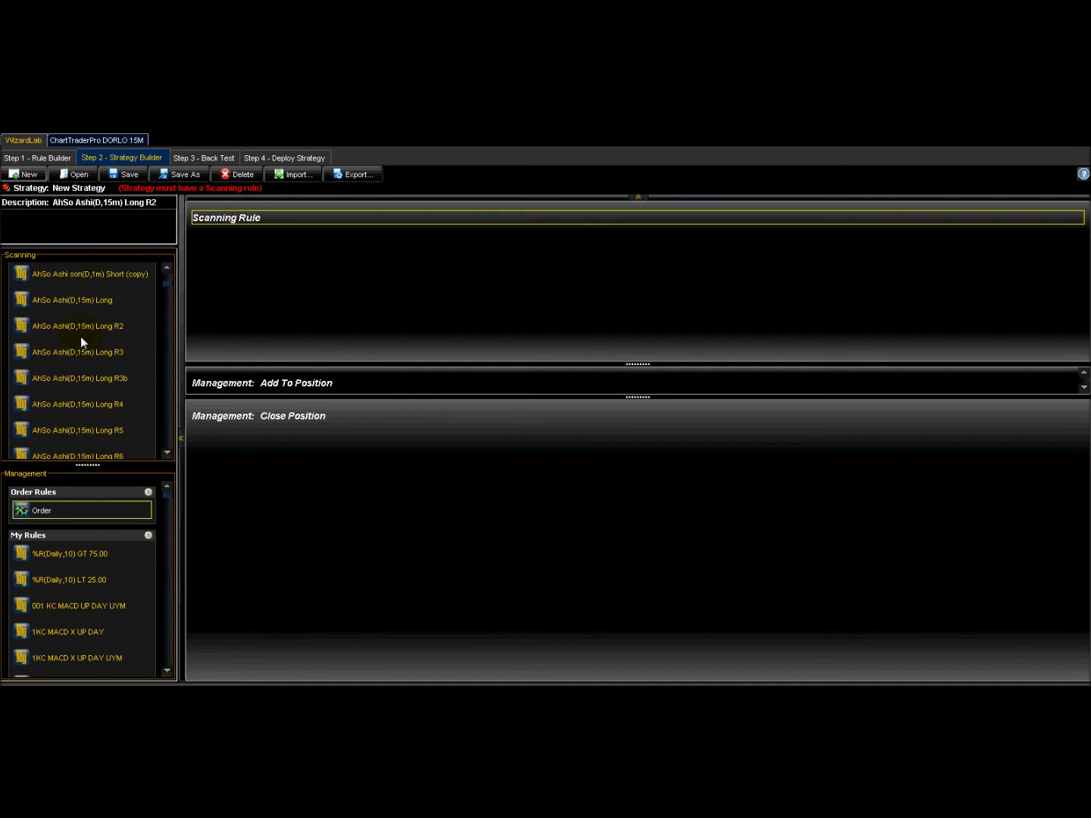
scroll(80, 337, "down", 2)
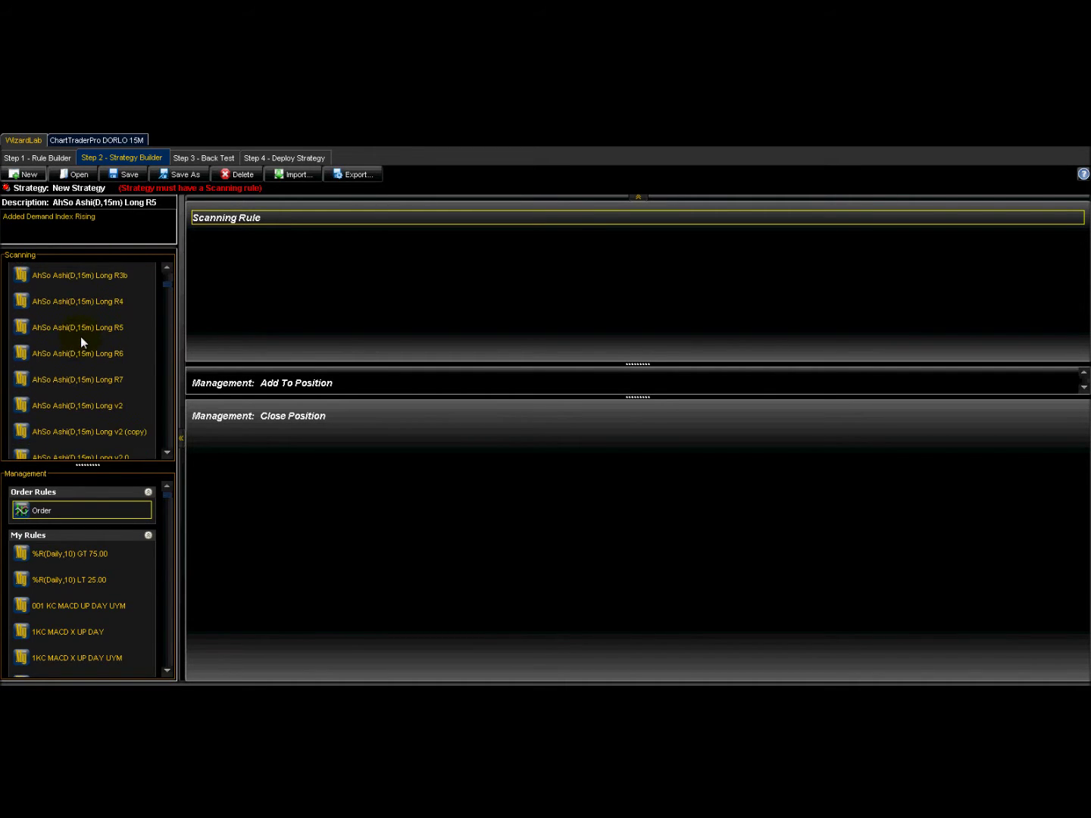
left_click(86, 406)
left_click_drag(79, 403, 271, 292)
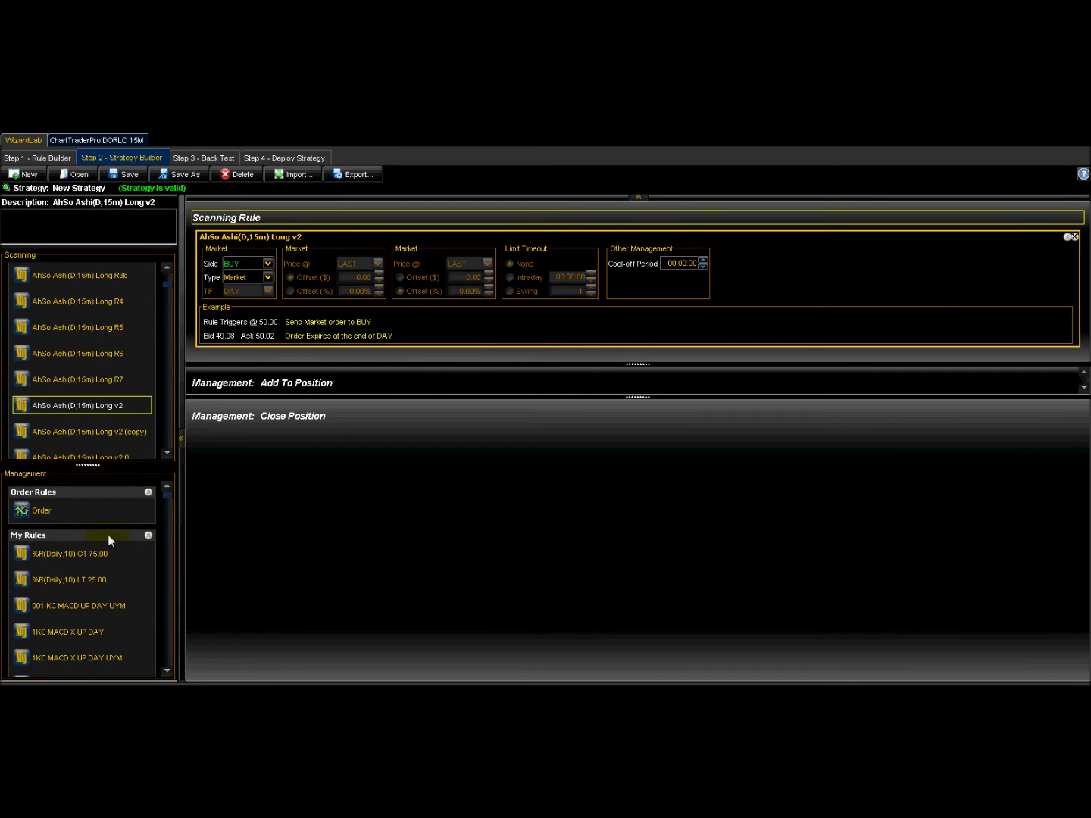
- Add the LR Slope(D,15) Slow Downward Momentum rule to the strategy's Close Position management section
scroll(92, 583, "down", 5)
scroll(93, 583, "down", 10)
scroll(93, 583, "down", 10)
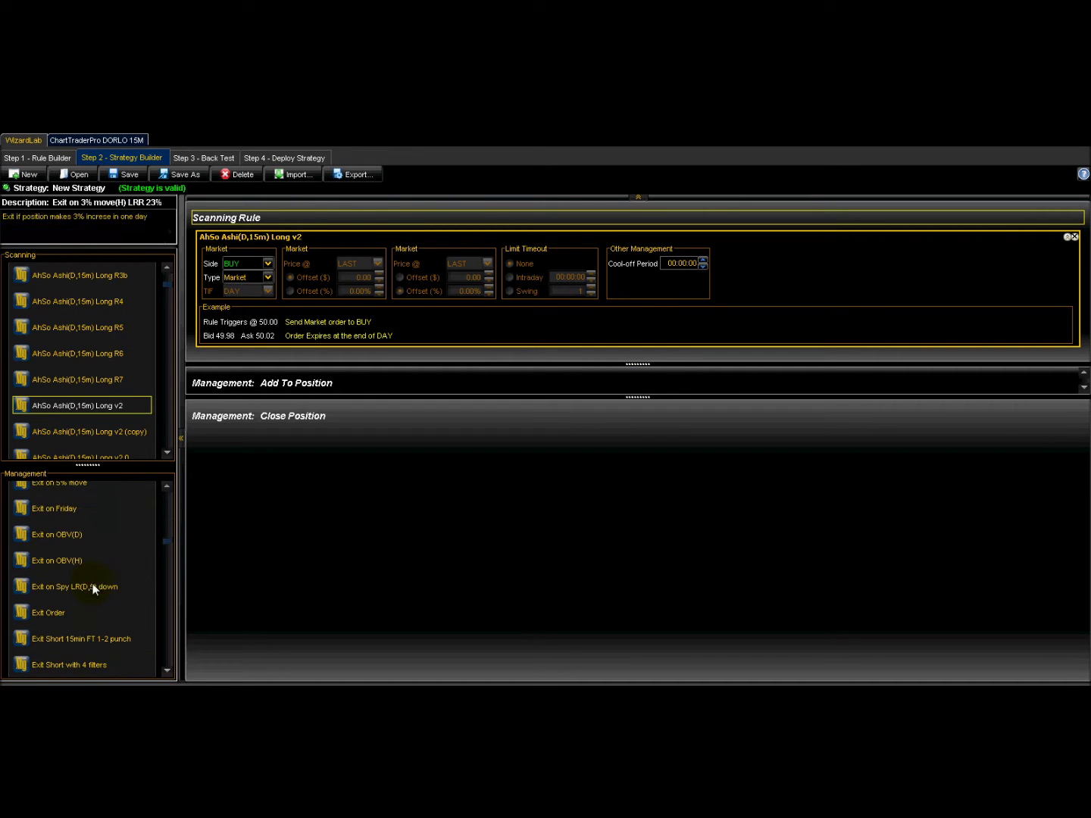
left_click_drag(167, 540, 166, 586)
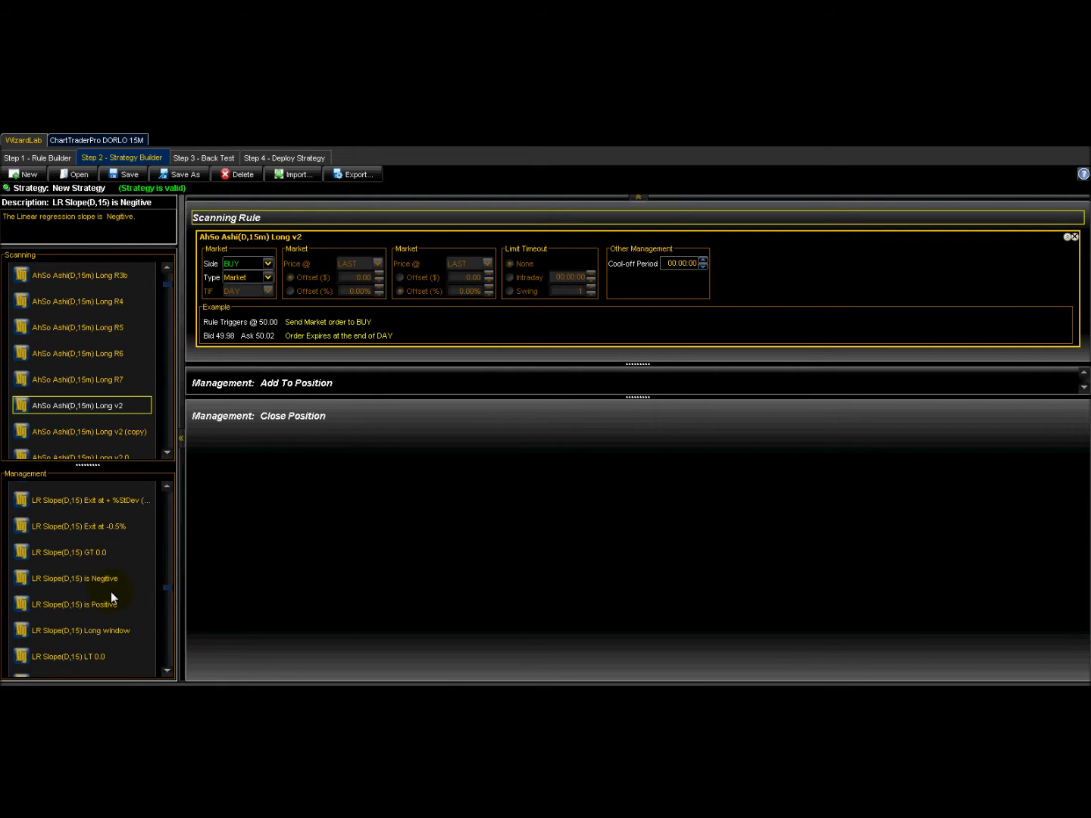
scroll(112, 591, "down", 2)
scroll(110, 590, "down", 1)
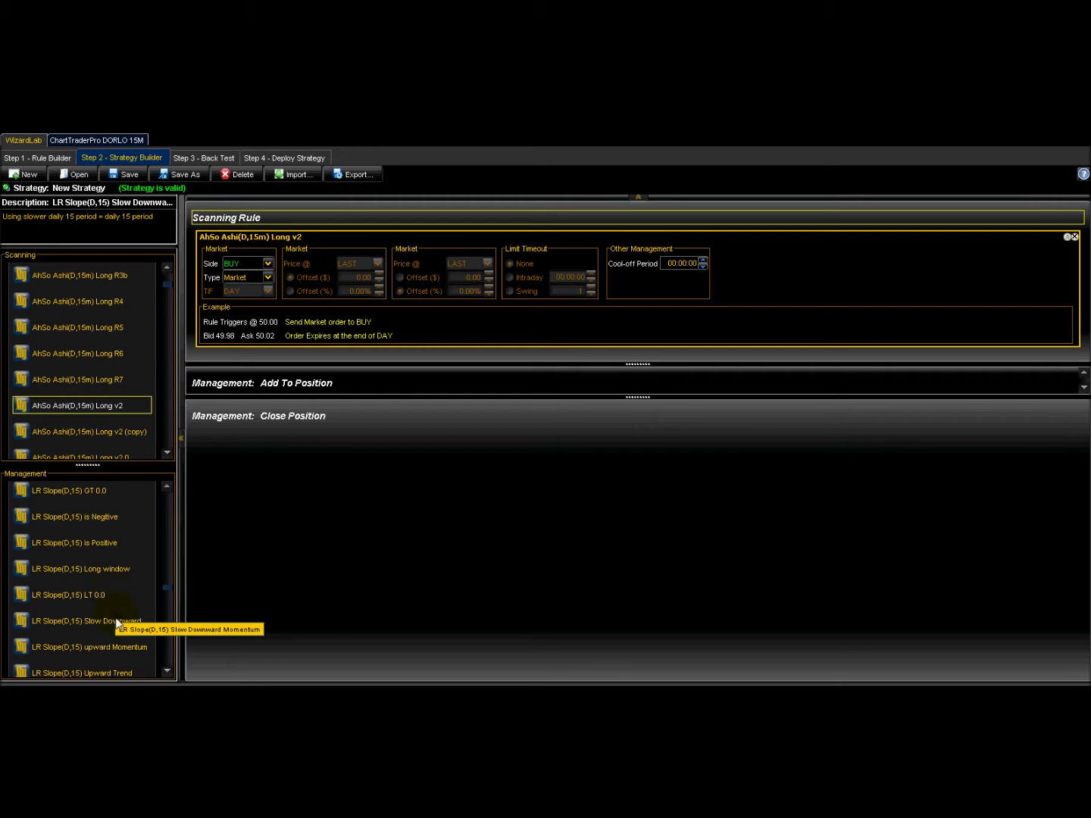
left_click_drag(114, 619, 304, 476)
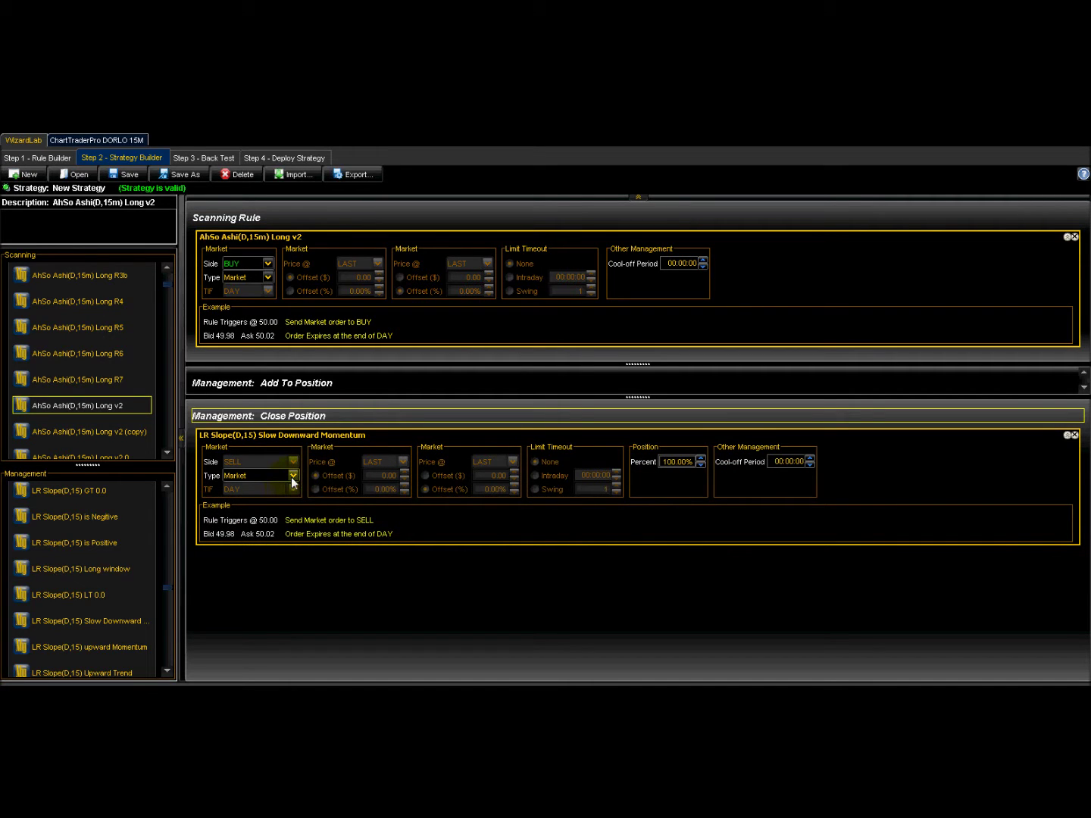
- Set the LR Slope exit rule to a Trailing Stop with a -0.25% offset and GTC time in force
left_click(293, 475)
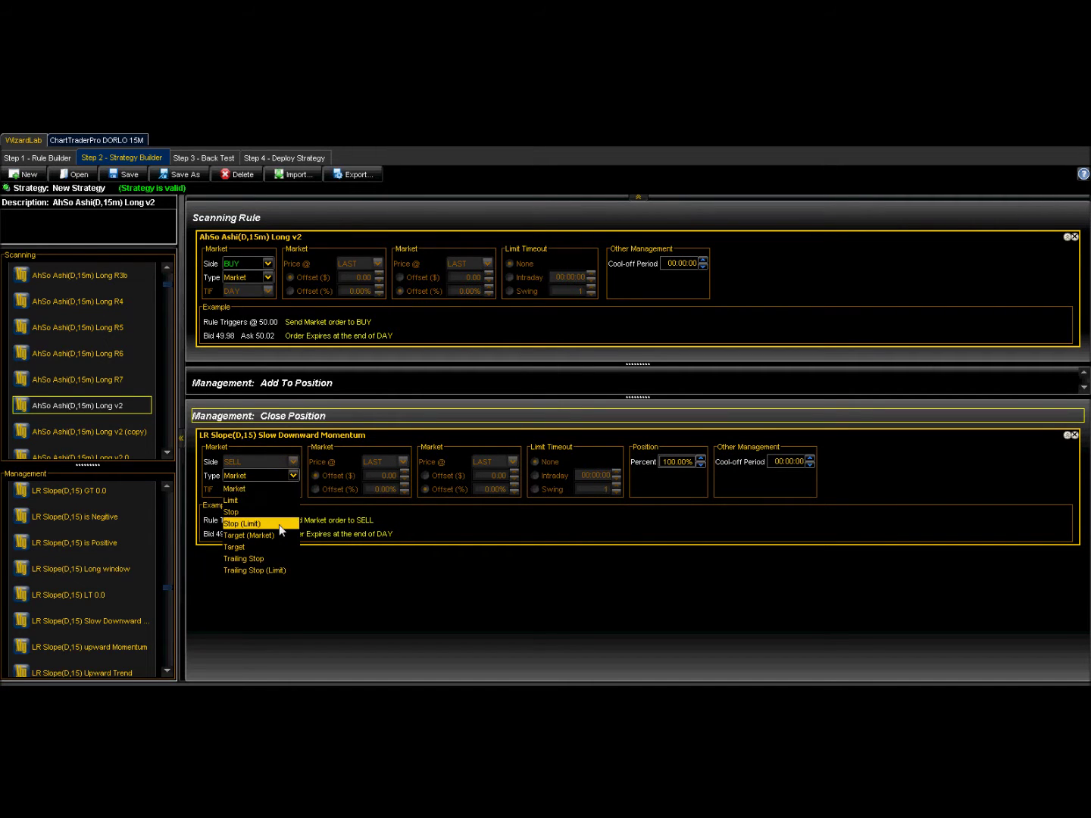
left_click(263, 559)
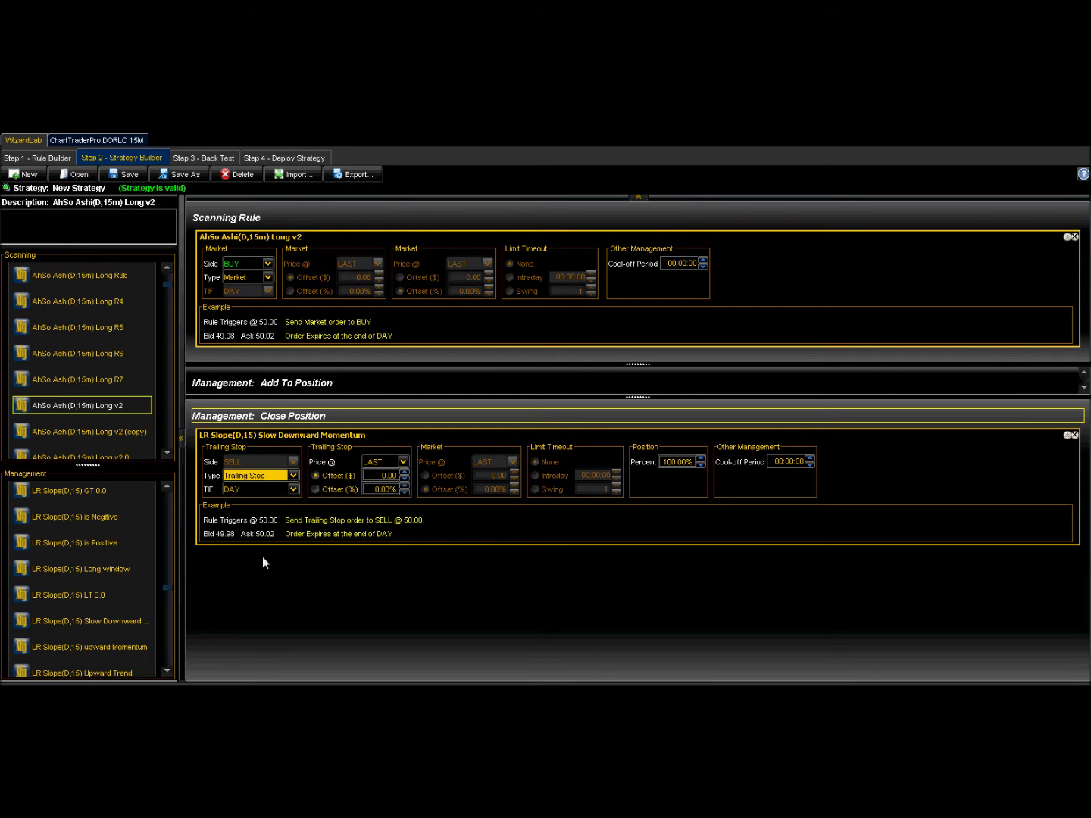
left_click(379, 488)
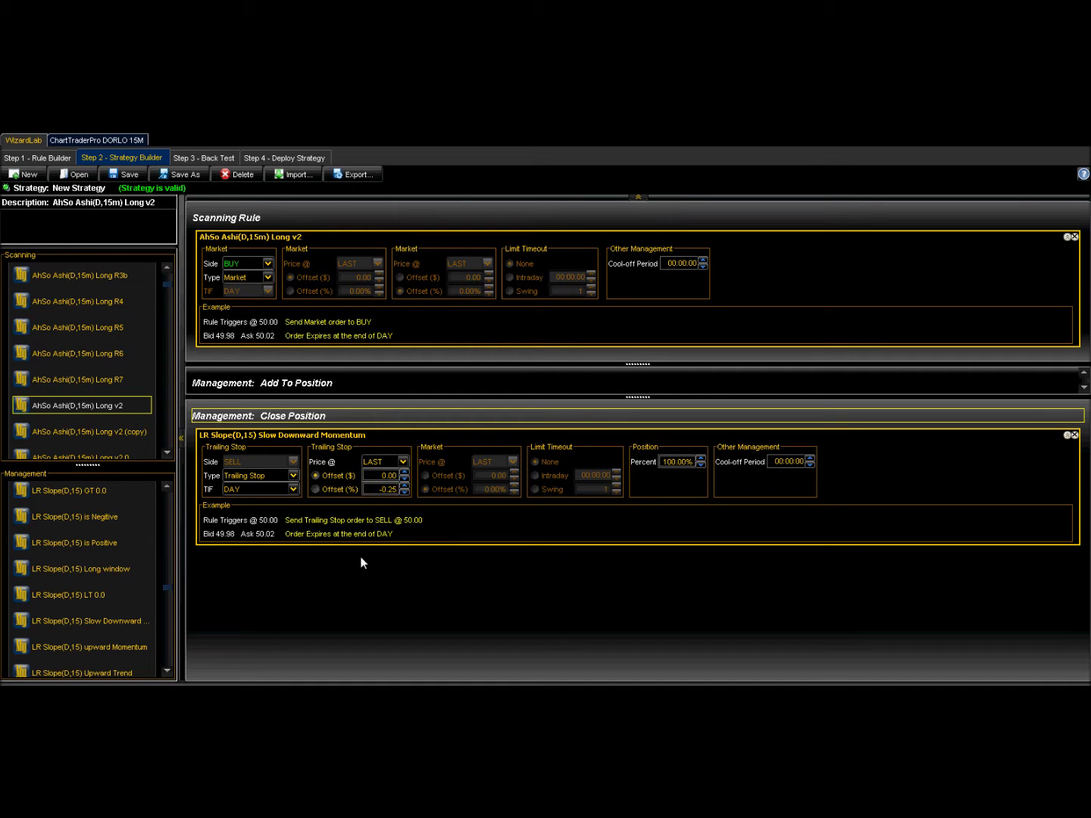
left_click(292, 489)
left_click(277, 502)
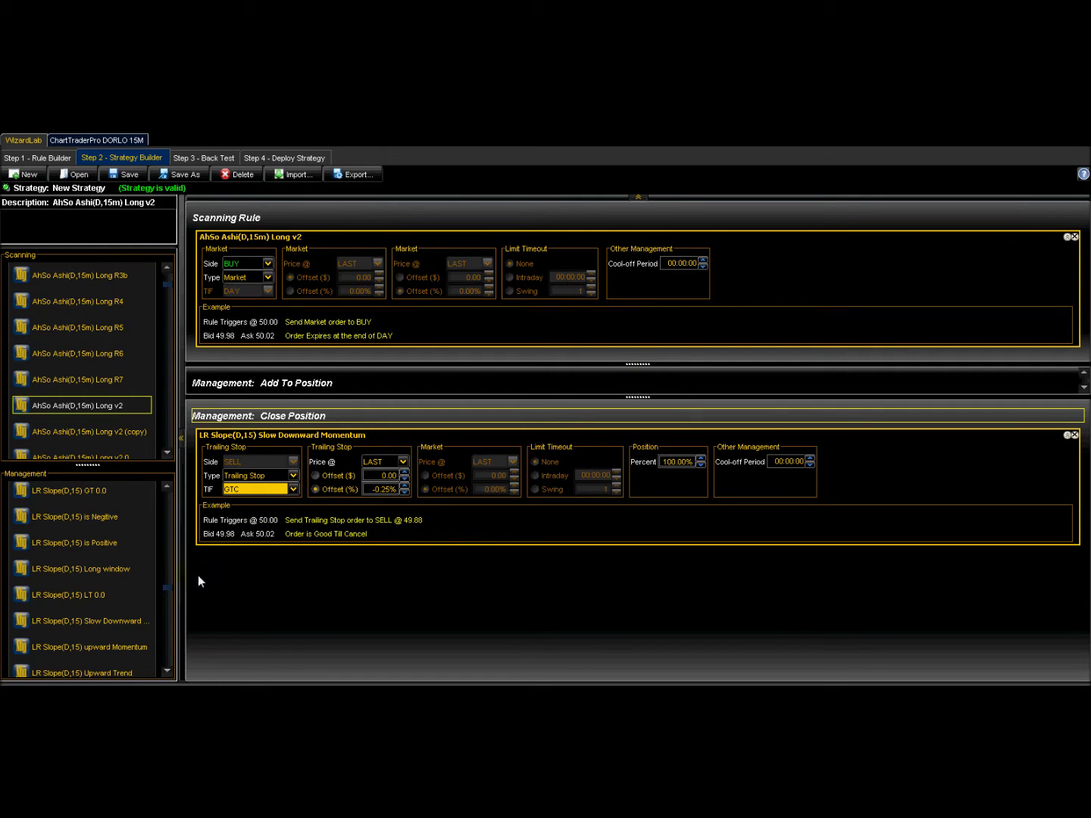
- Add an Order rule to the Close Position section and make it a Stop with a -5.00% offset
left_click(124, 509)
scroll(166, 586, "up", 15)
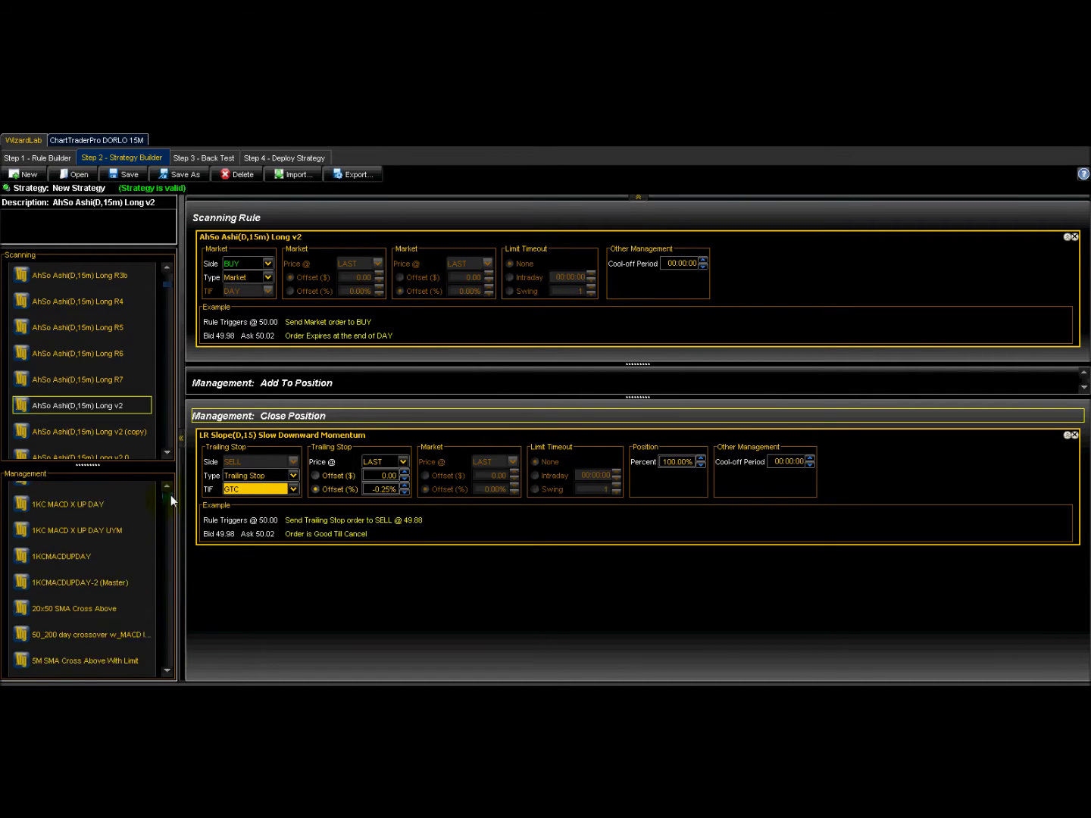
left_click(97, 514)
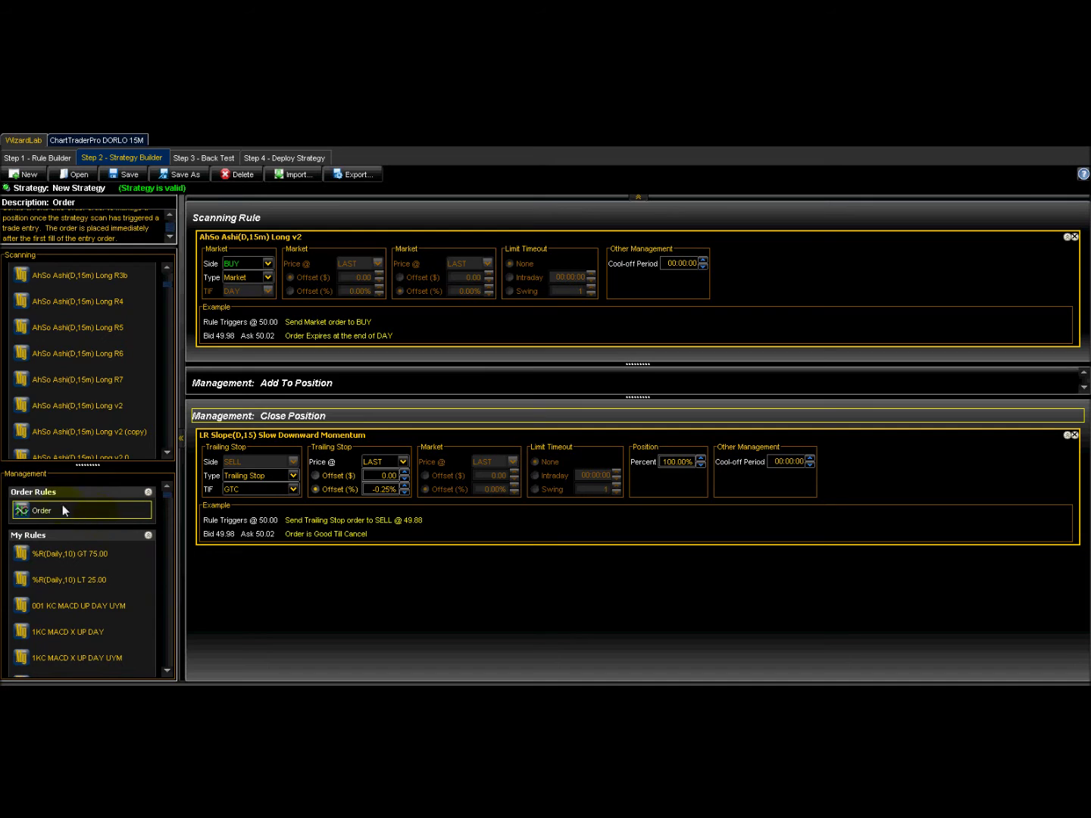
left_click_drag(25, 511, 226, 598)
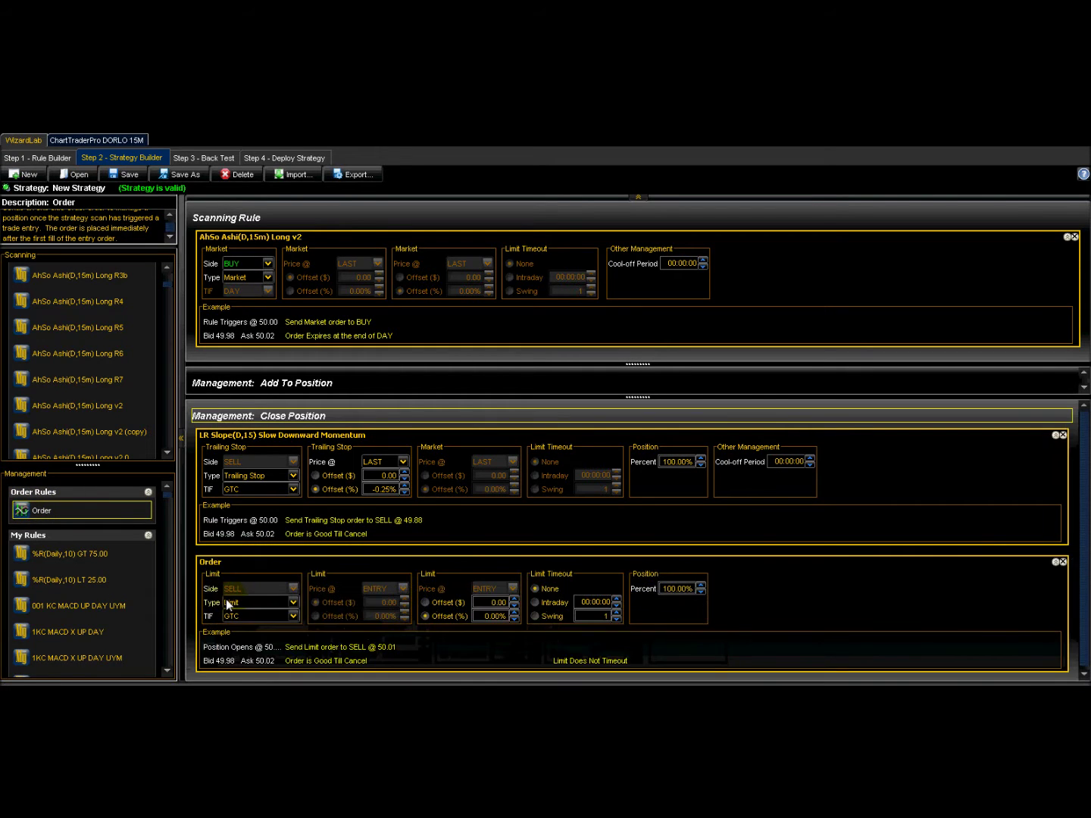
left_click(293, 603)
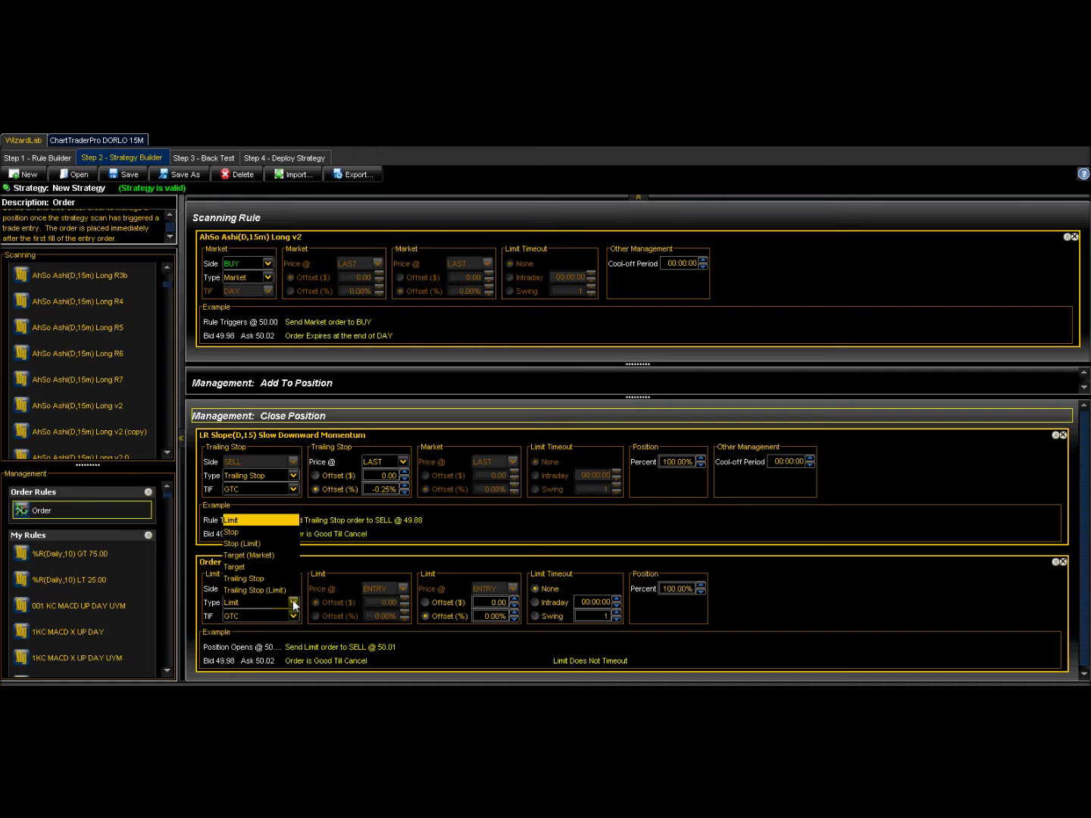
left_click(252, 533)
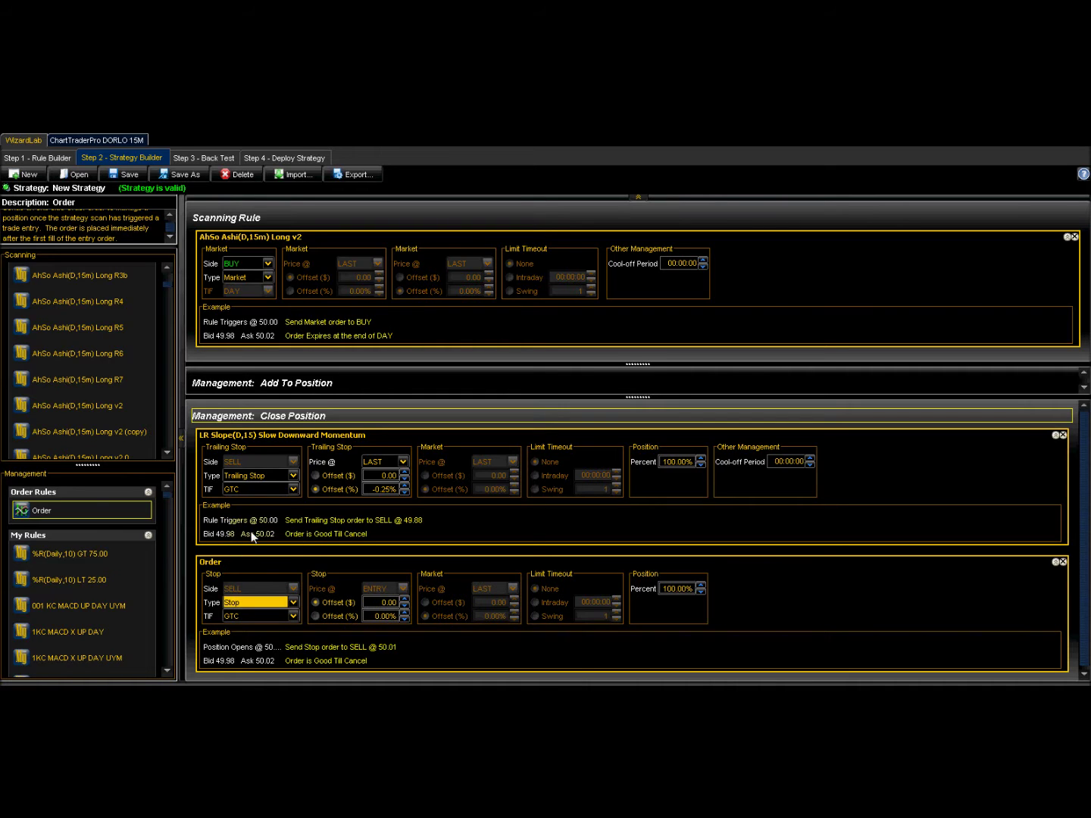
left_click(383, 615)
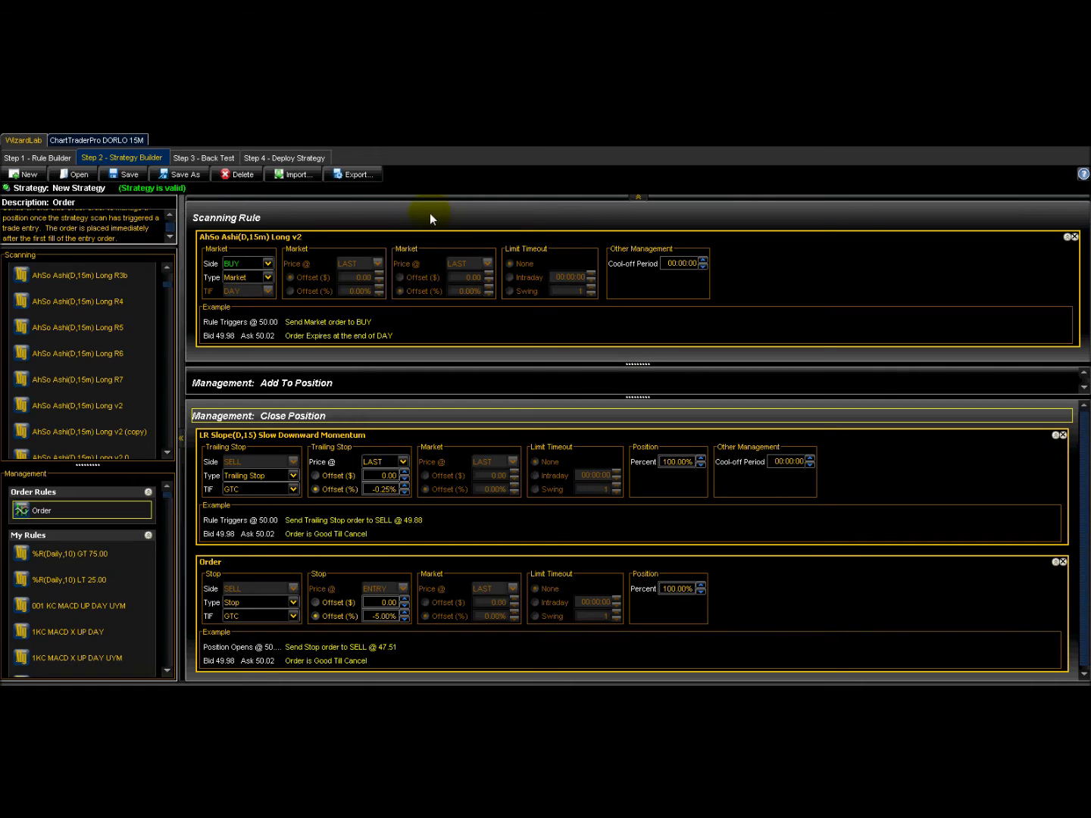
- Save the strategy under the name Ahso Ashi(D,15m) Long 2.0.1
left_click(194, 176)
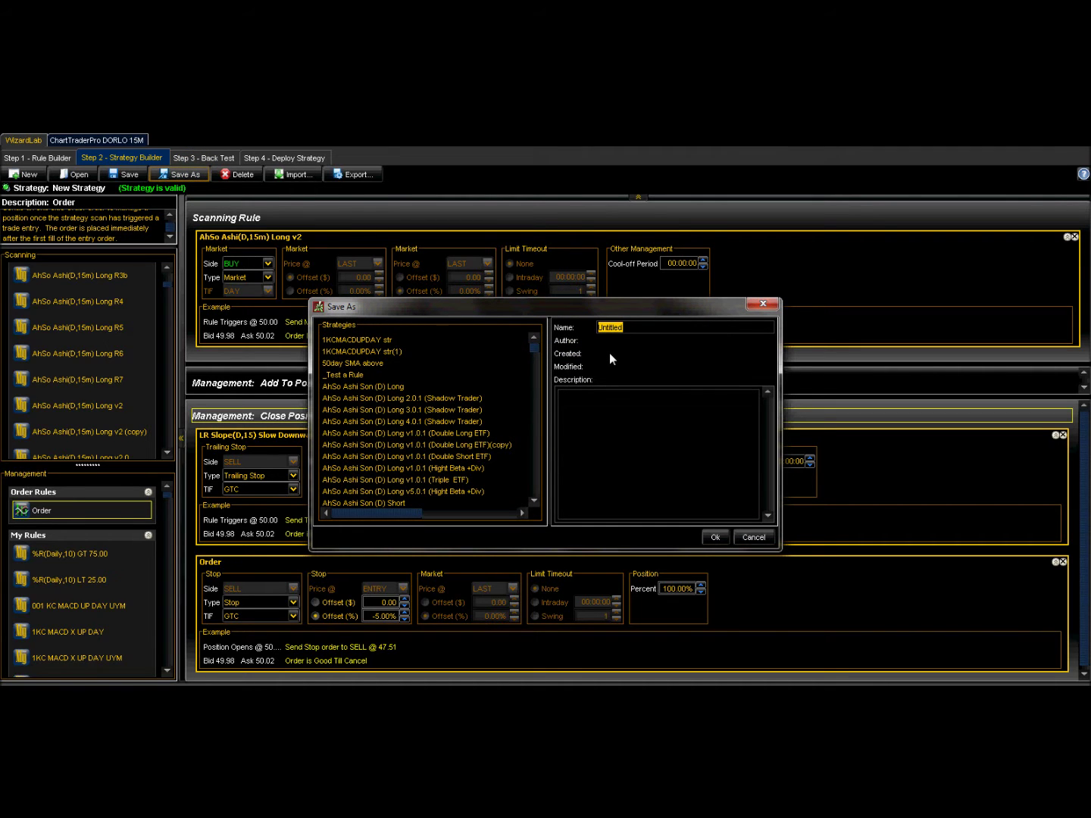
type("Ahso Ashi(D,15m) Long")
type("2.0.1")
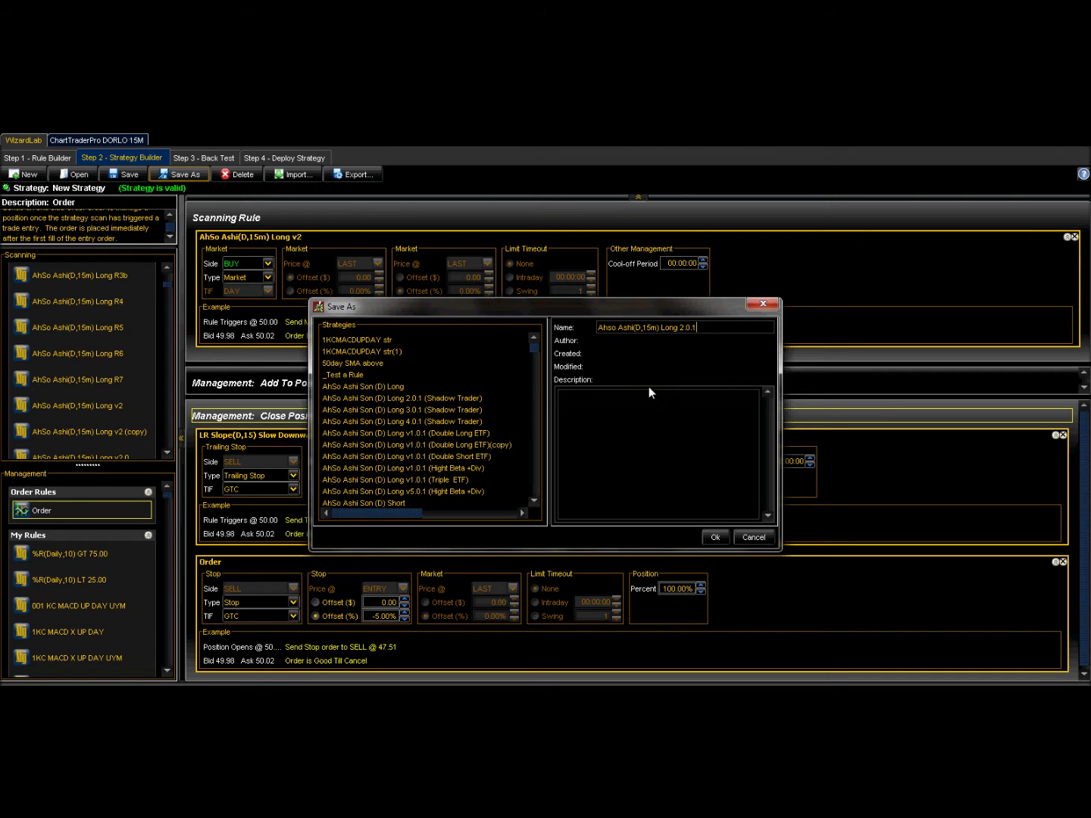
left_click(714, 535)
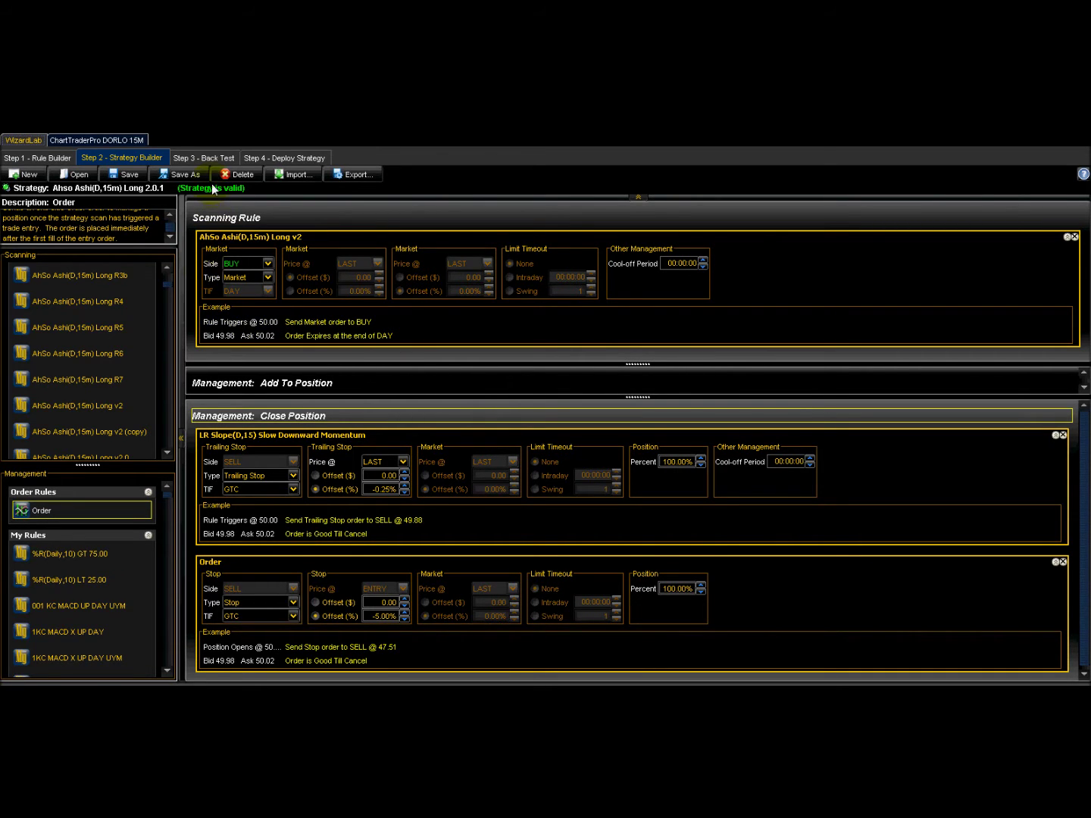
- In the back test's simulated portfolio risk settings, set the fixed dollar of buying power deployed per trade to 5,000
left_click(211, 157)
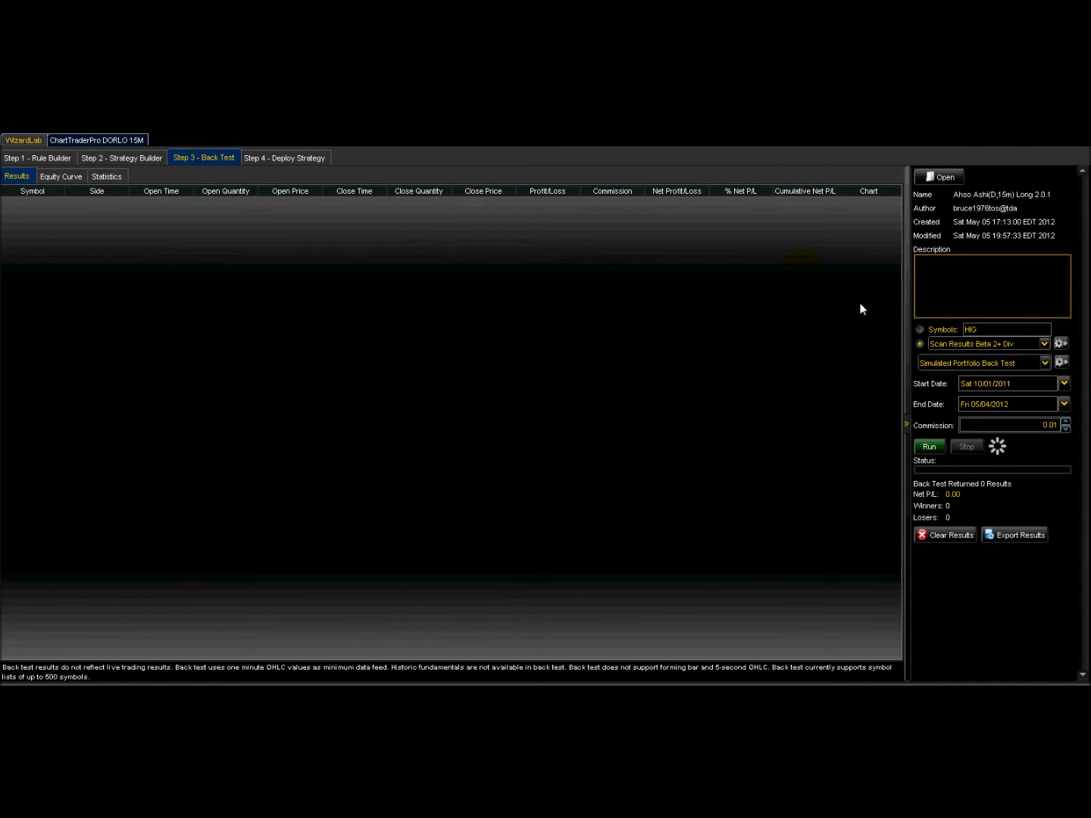
left_click(1061, 363)
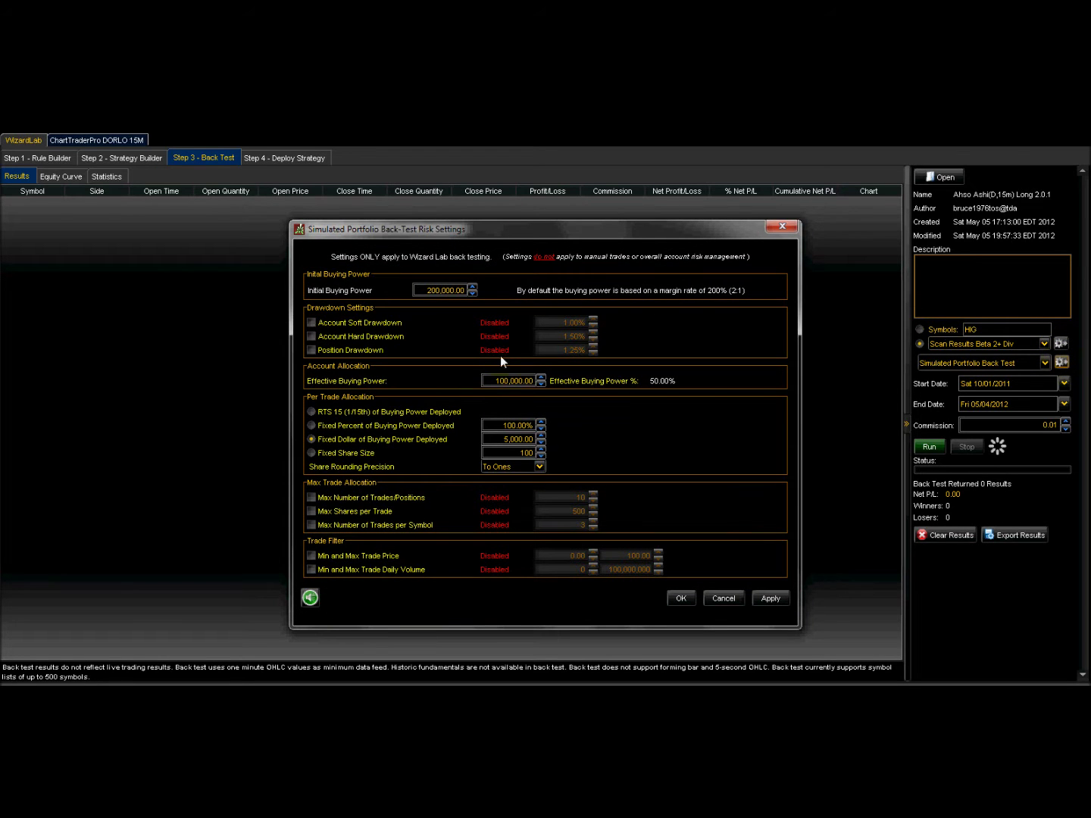
left_click(505, 442)
type("5000")
key("Tab")
left_click(684, 596)
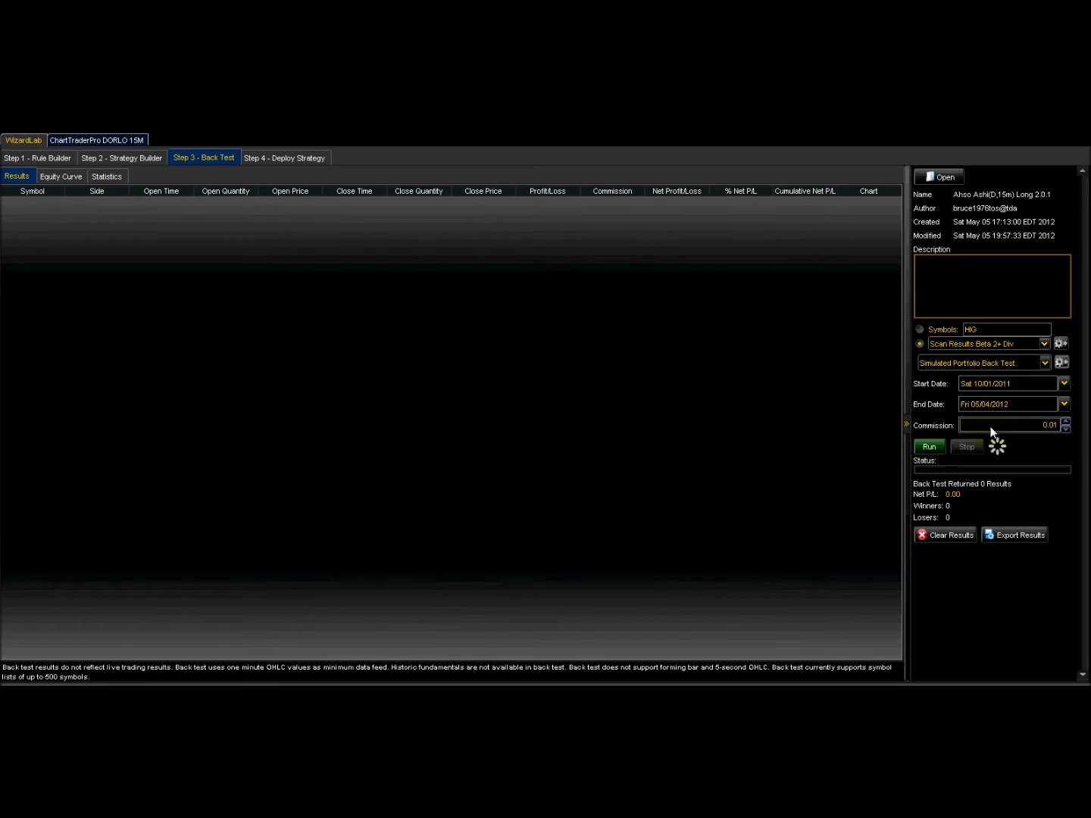
- Set the back test period from 01/01/2012 to 05/04/2012 and run the back test
left_click(1064, 383)
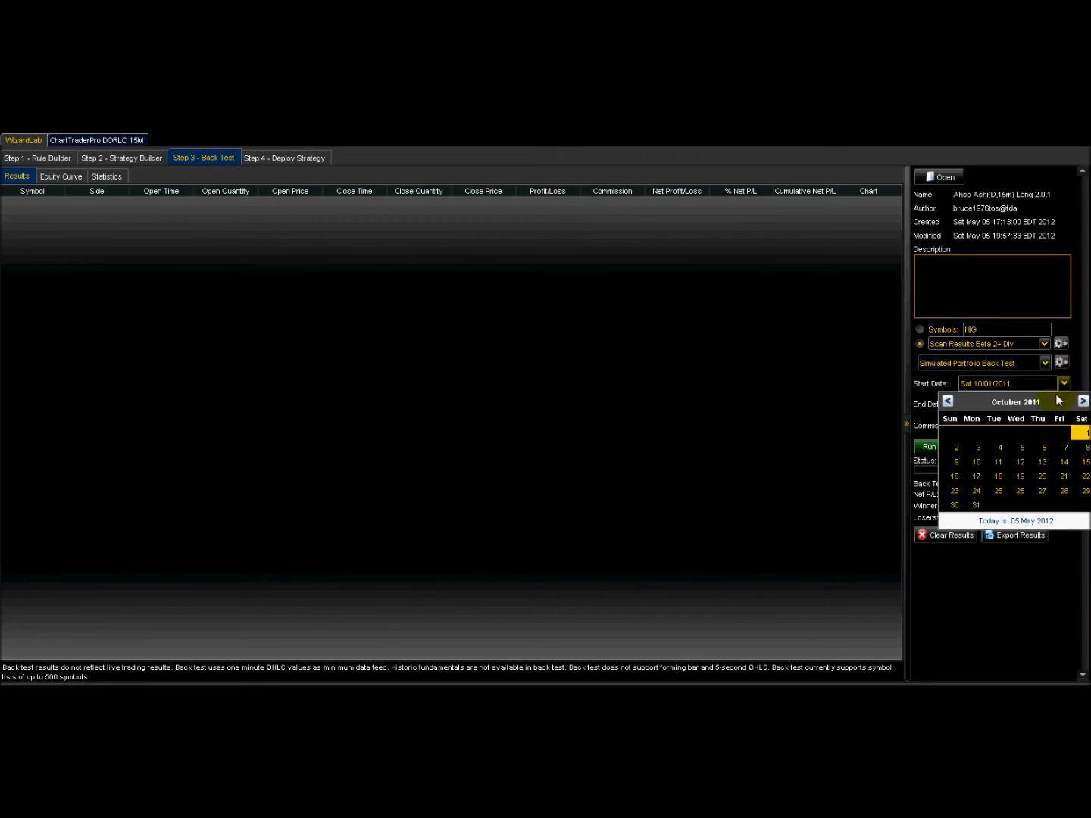
left_click(1082, 401)
left_click(1082, 402)
left_click(1083, 401)
left_click(958, 432)
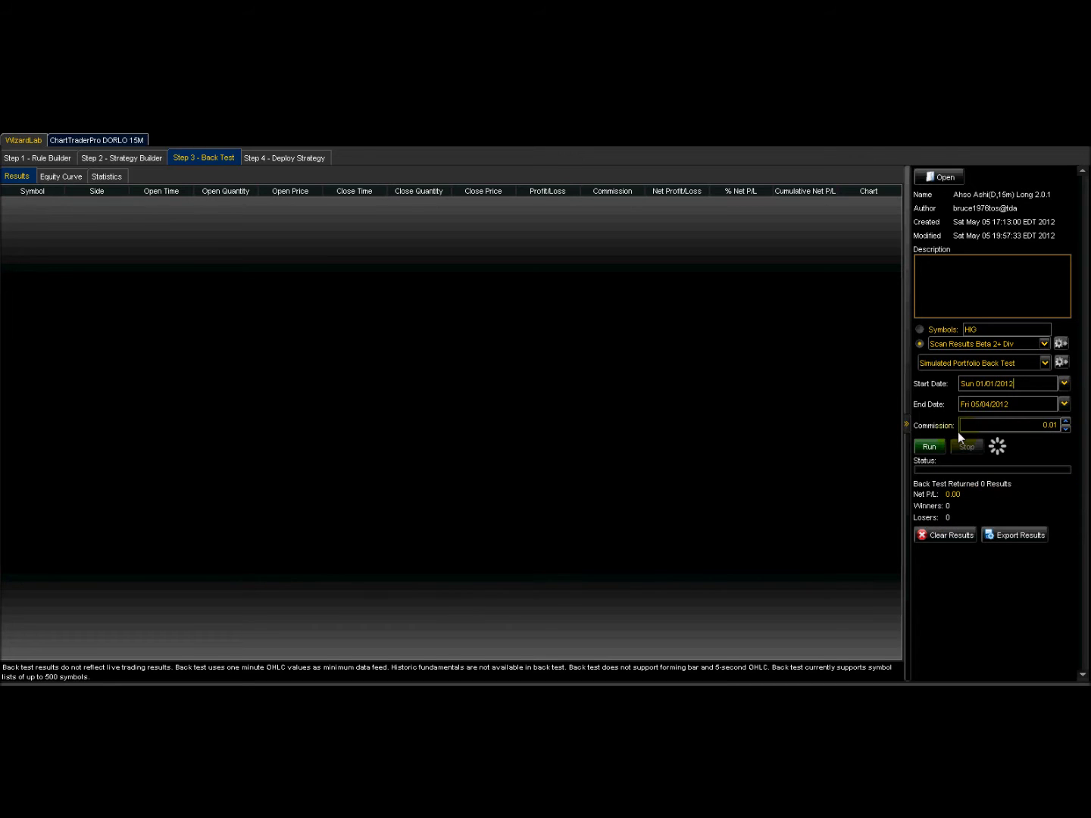
left_click(1064, 405)
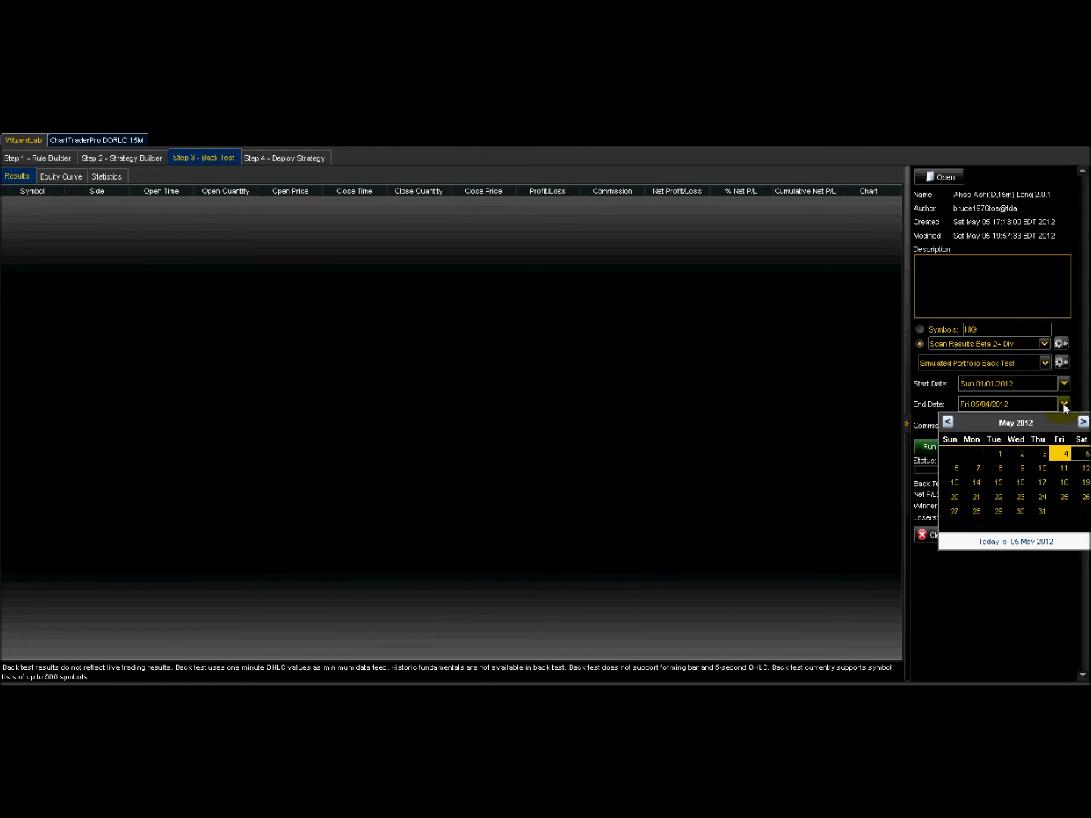
left_click(1065, 454)
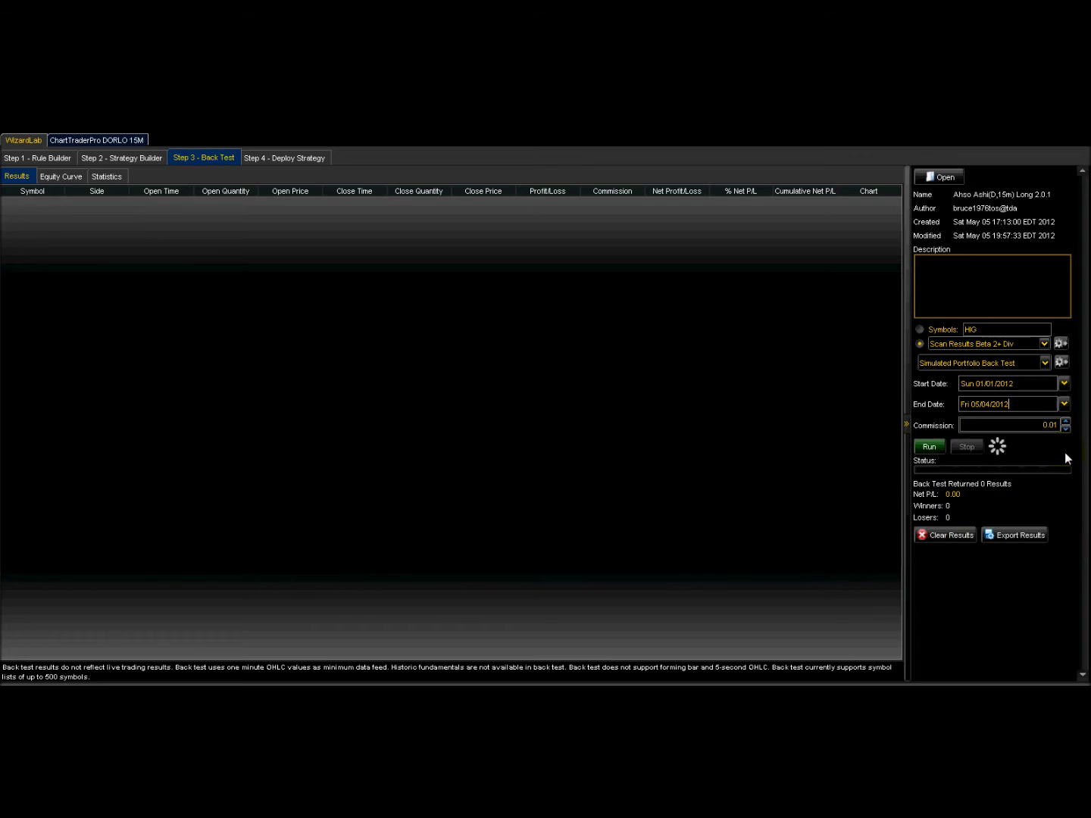
left_click(938, 446)
left_click(930, 447)
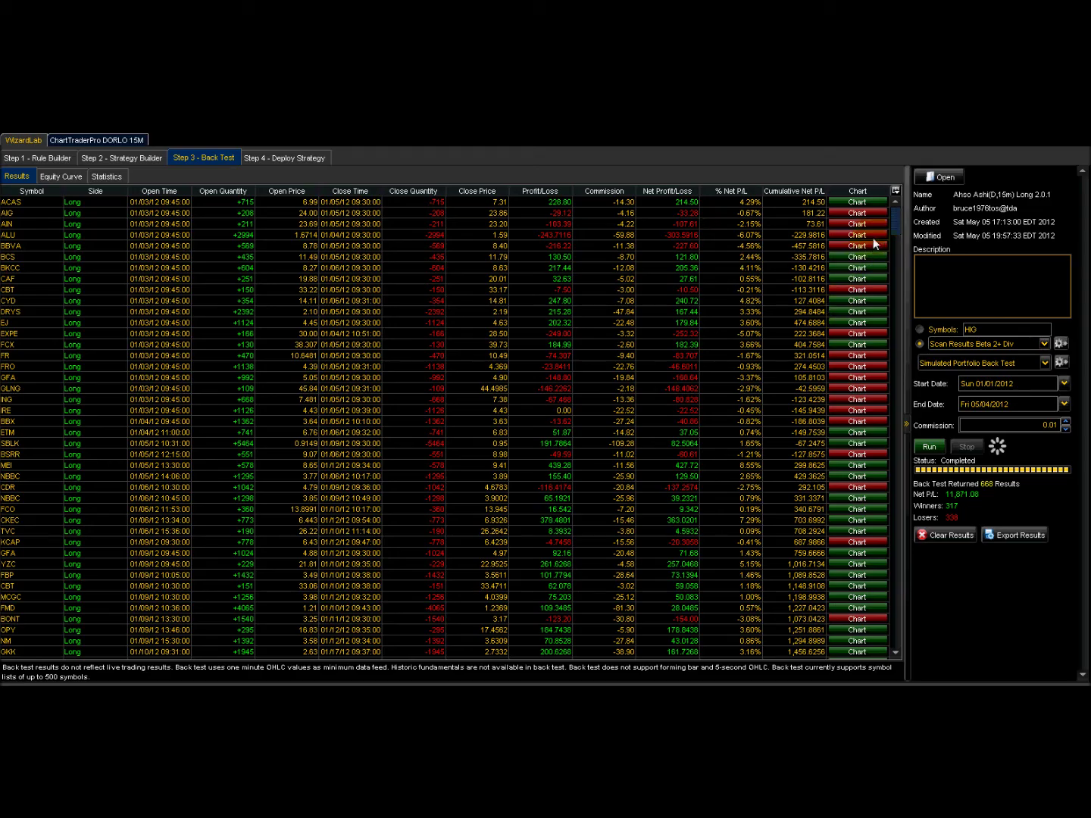
- Review the back test's trade results, statistics and equity curve, ending on the trade results
left_click_drag(894, 219, 925, 422)
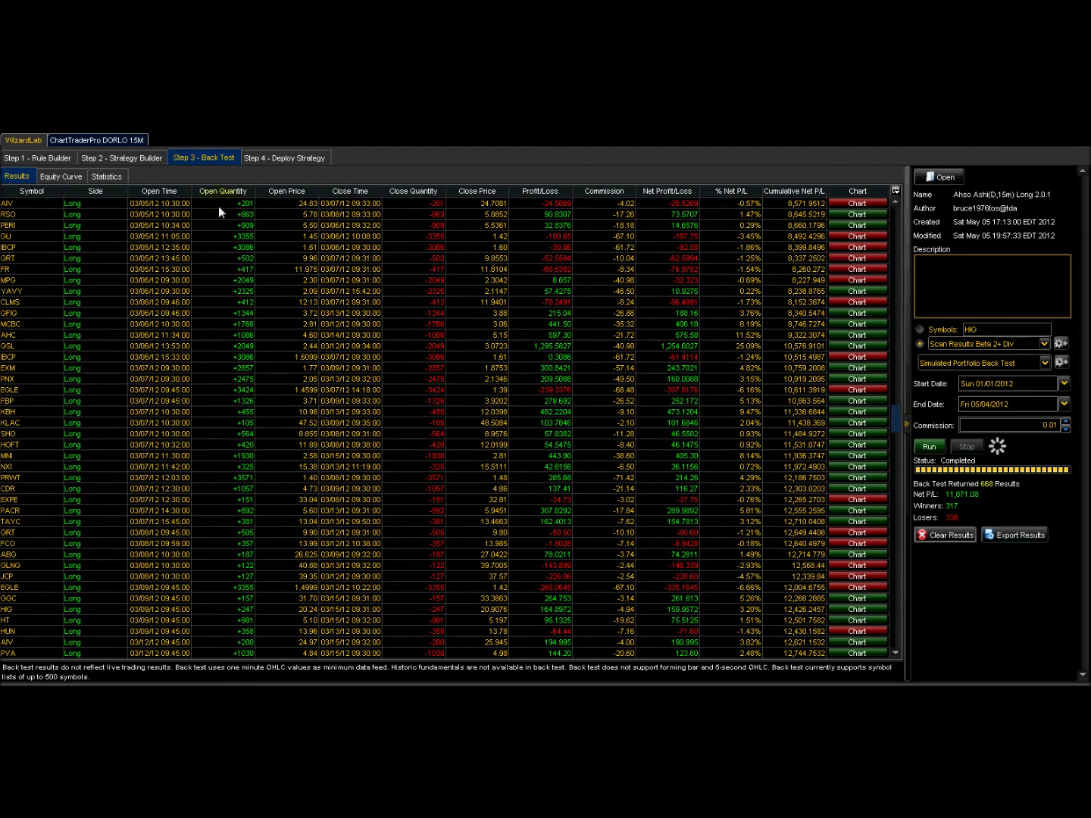
left_click(117, 178)
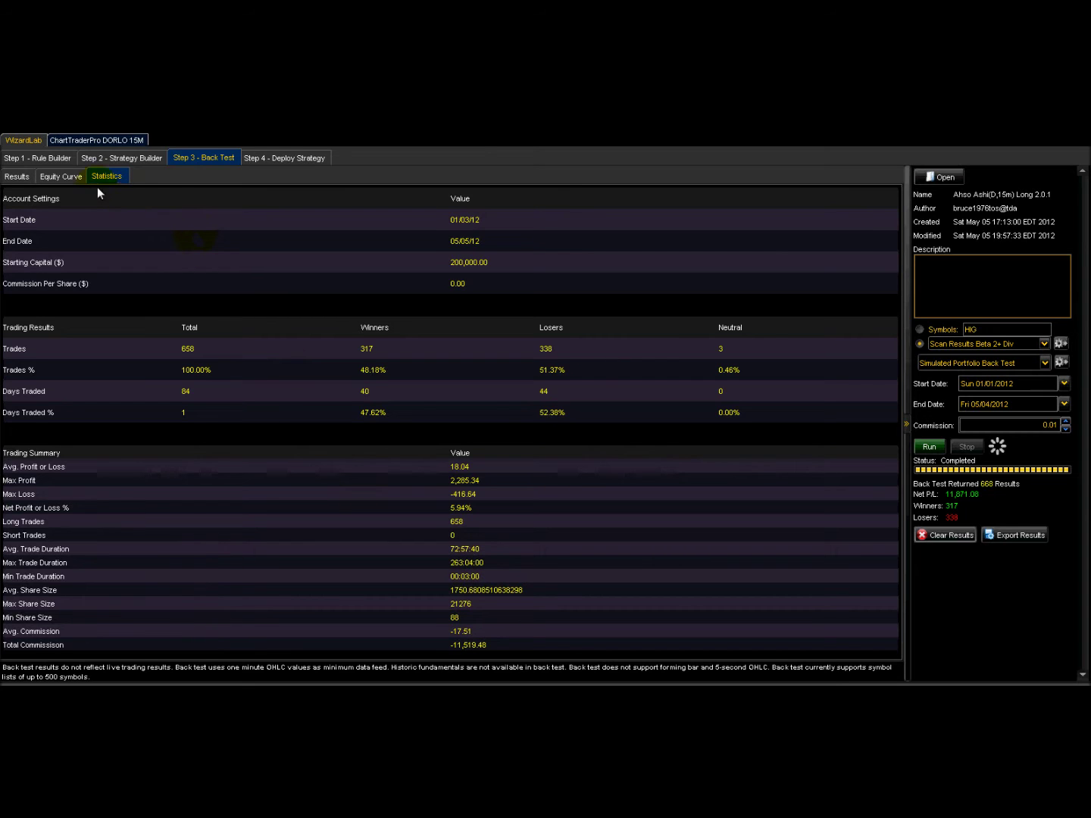
left_click(59, 177)
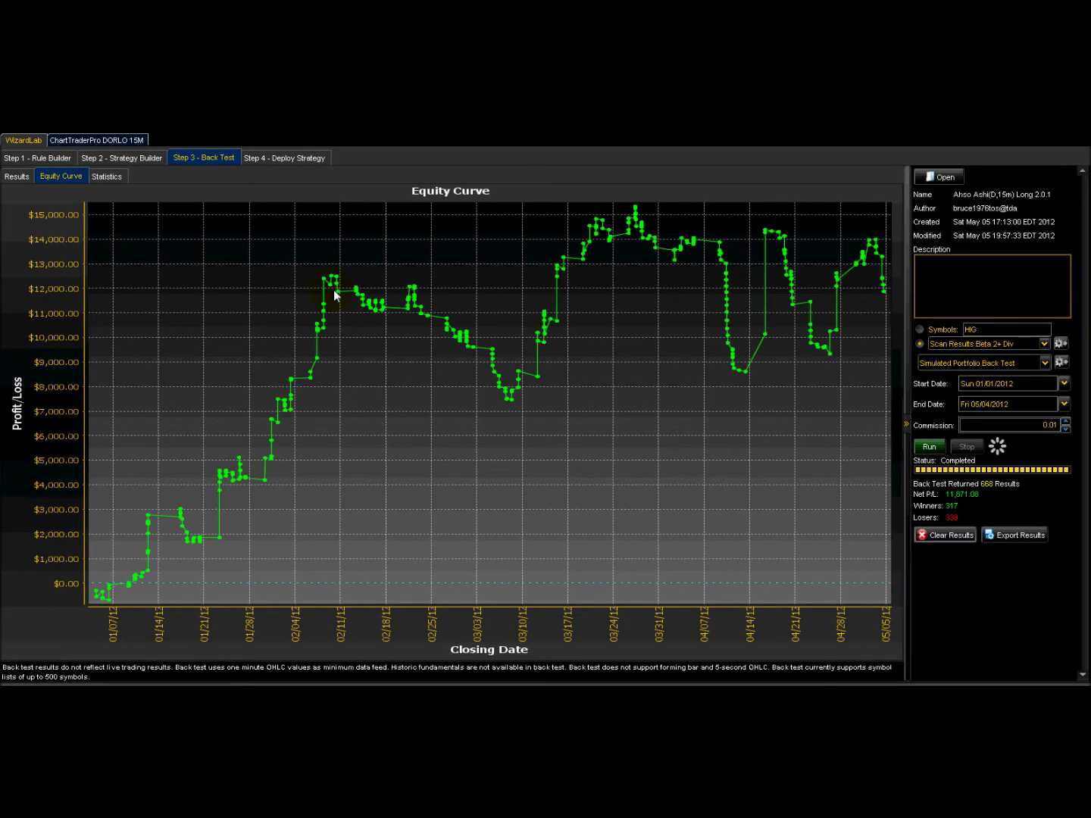
mouse_move(512, 395)
left_click(24, 178)
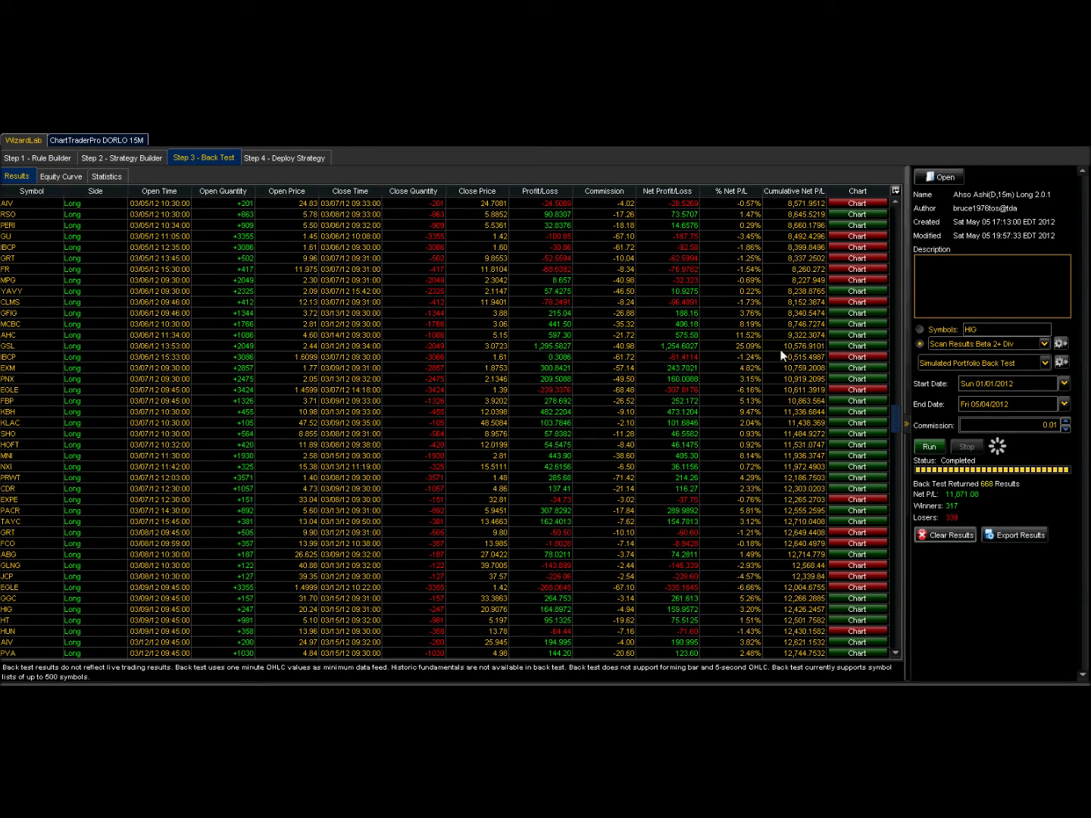
- Open the chart of the GSL trade entered 03/06/12, set it to daily bars and examine its entry and exit
left_click(846, 347)
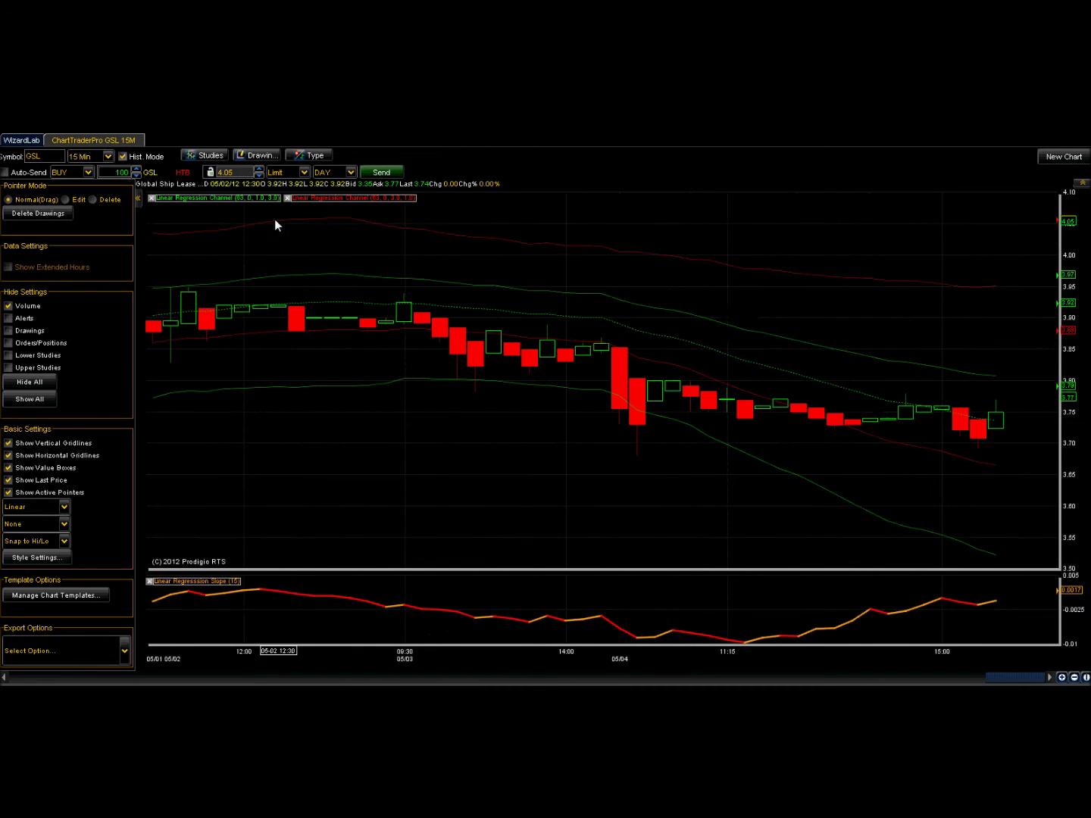
left_click(110, 155)
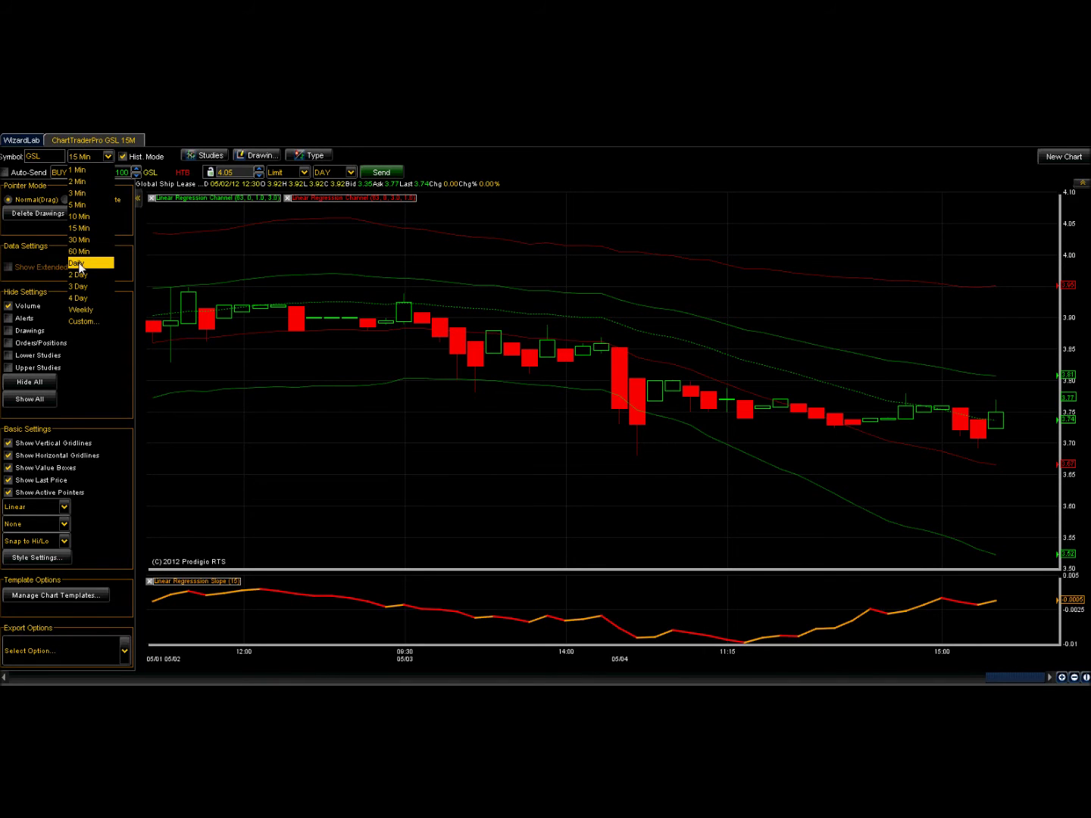
left_click(79, 264)
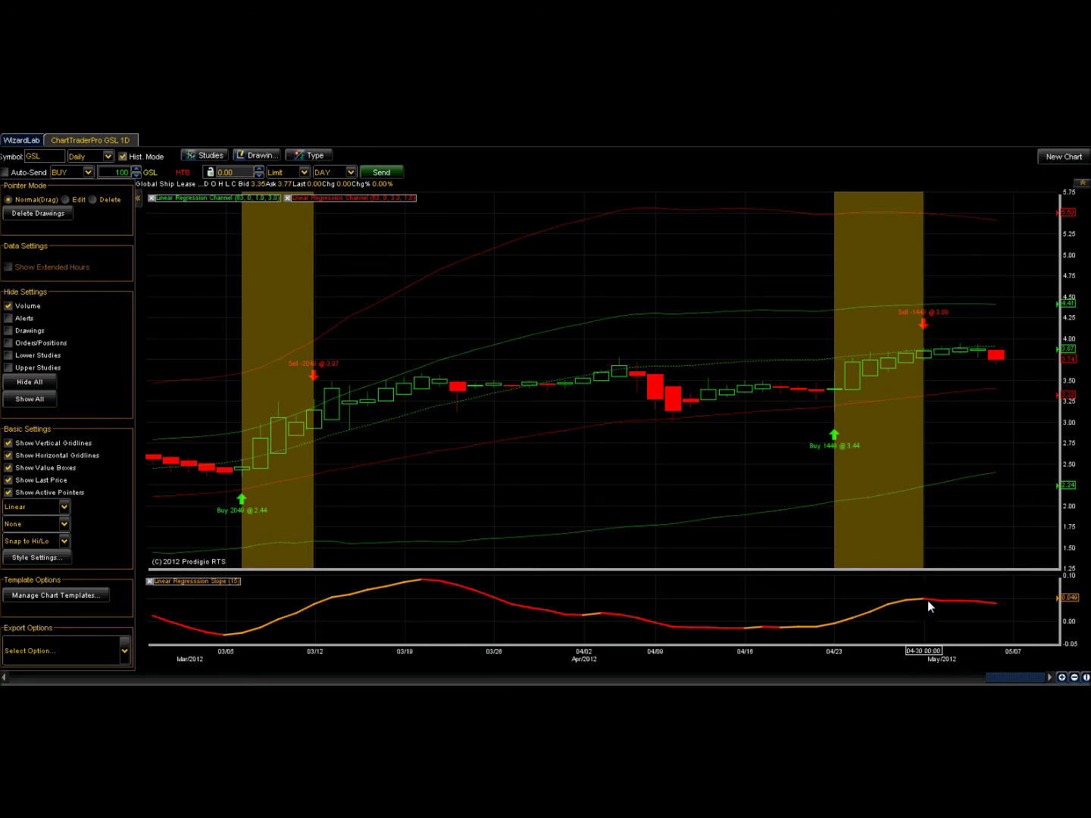
mouse_move(927, 600)
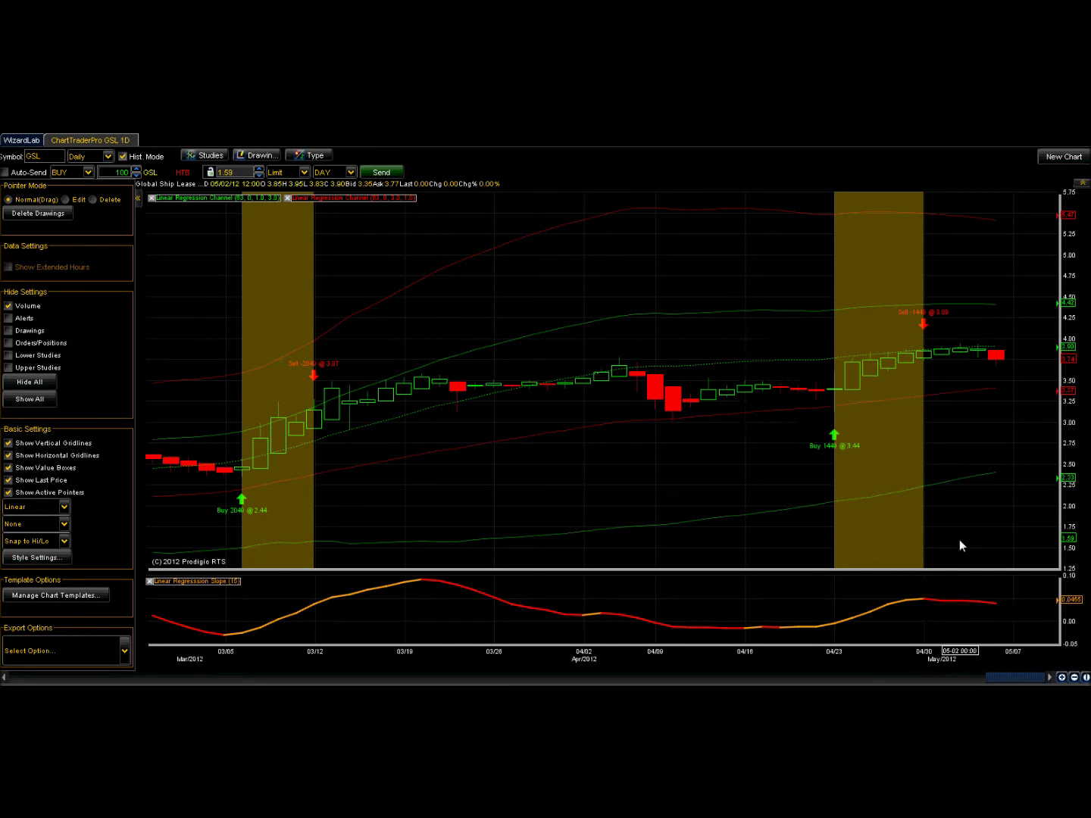
mouse_move(959, 541)
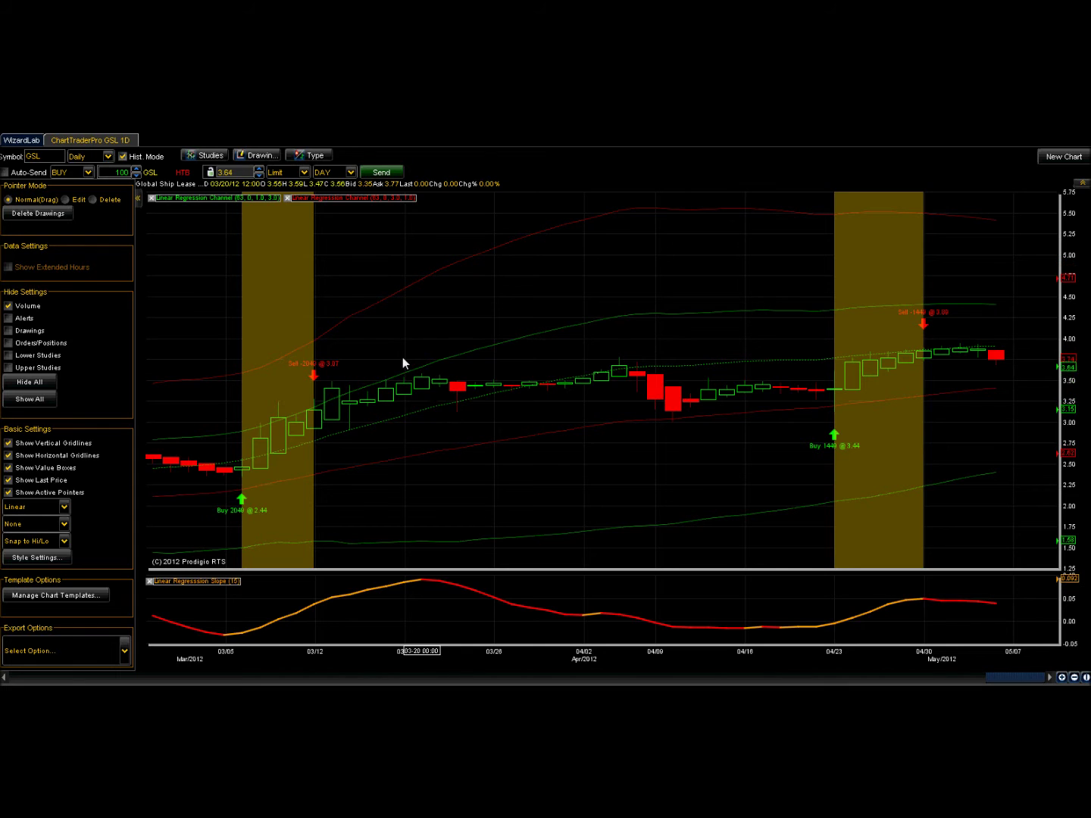
- From the back test results, chart the OPY trade entered 02/29/12 on daily bars and examine its entry and exit
left_click(23, 140)
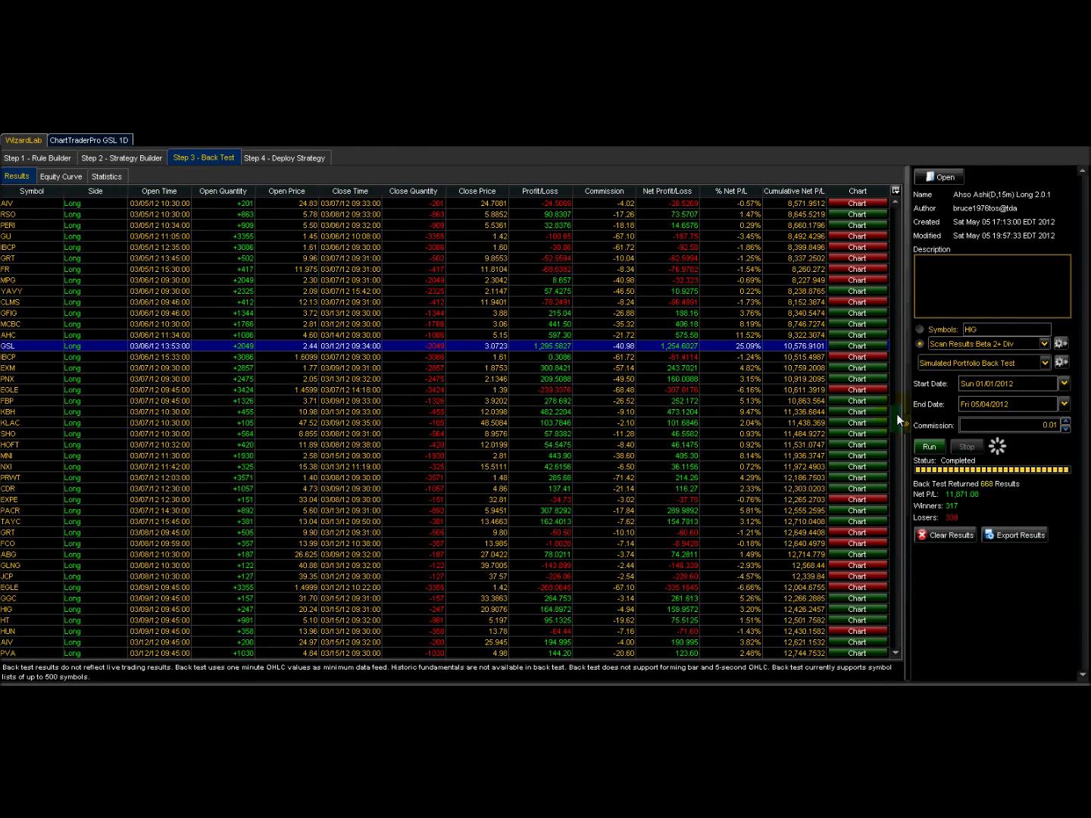
scroll(896, 412, "up", 5)
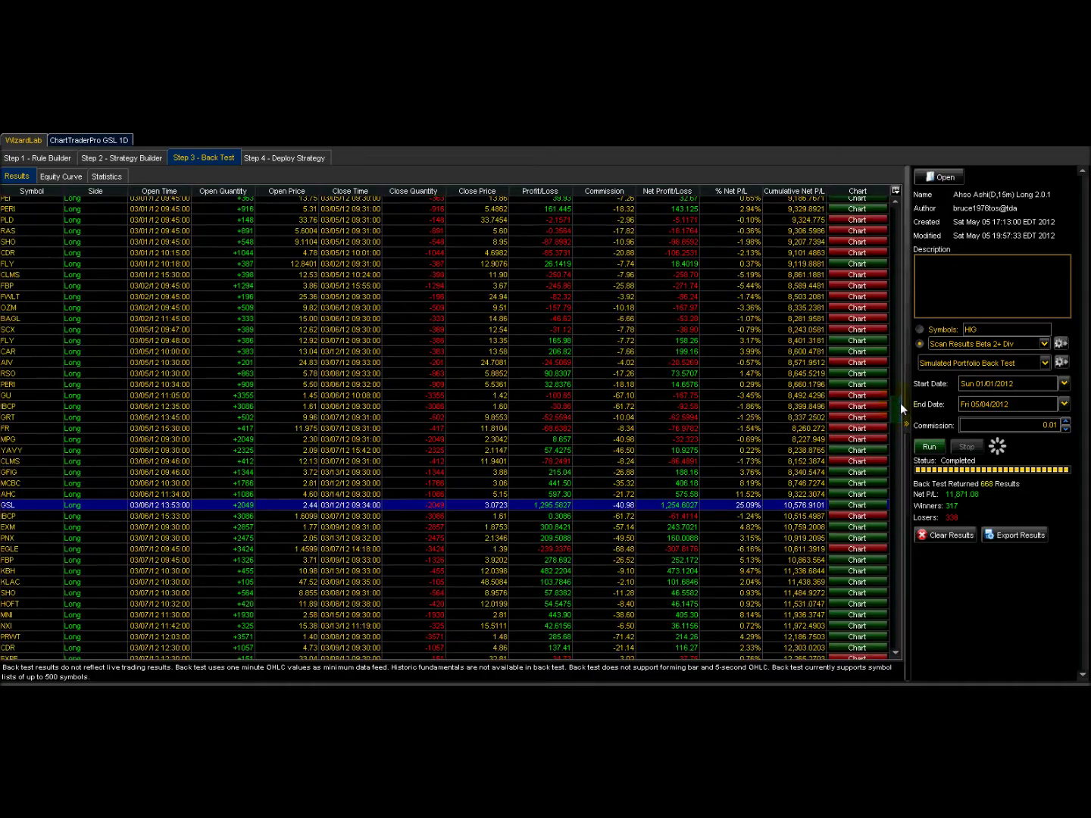
scroll(899, 405, "up", 4)
scroll(902, 398, "up", 3)
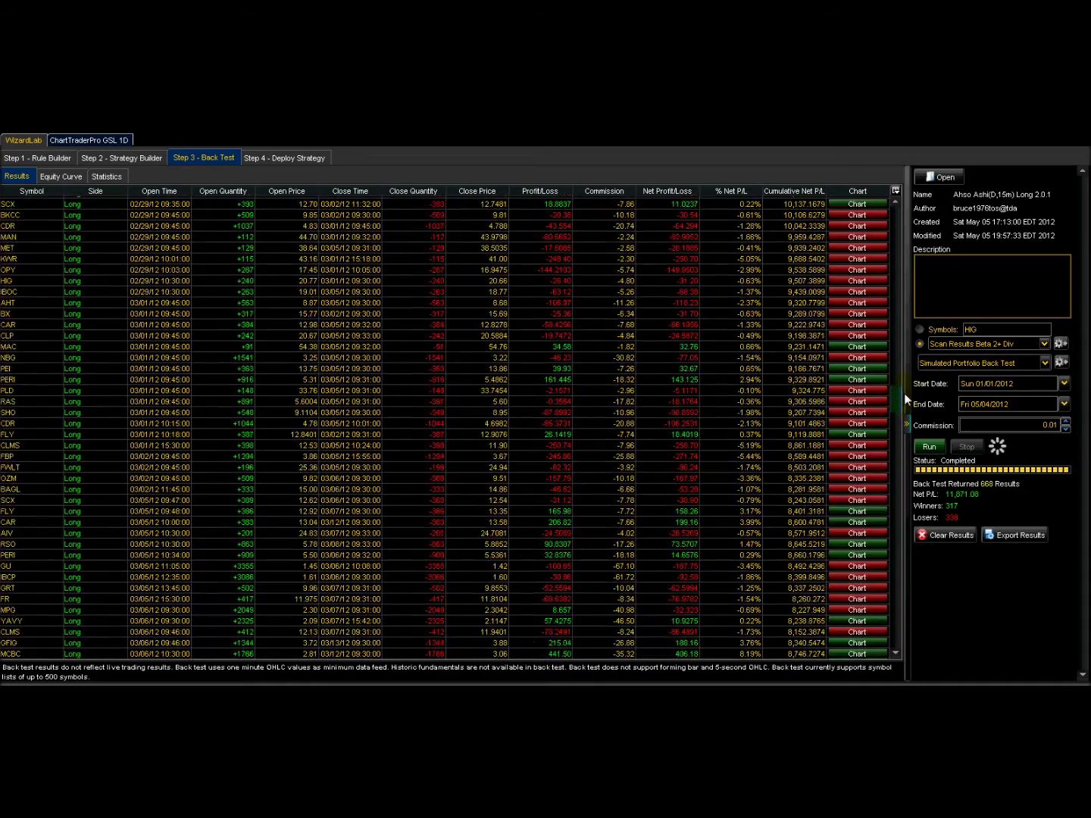
scroll(904, 392, "up", 1)
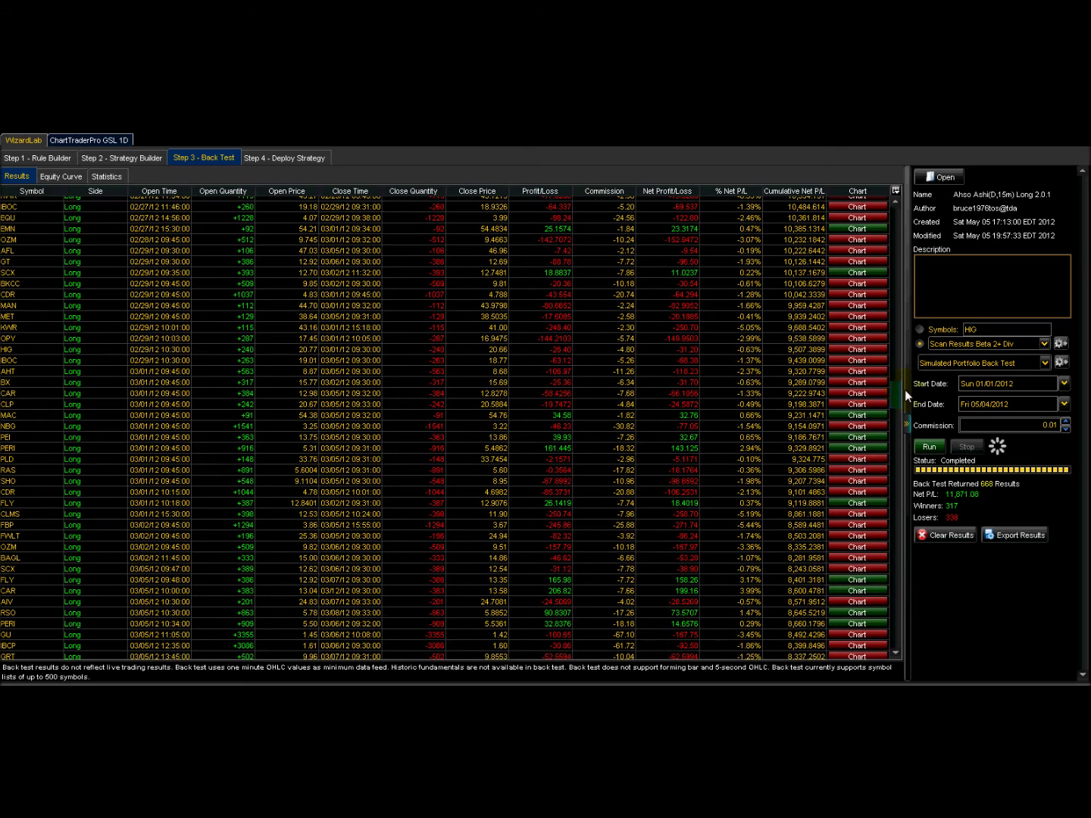
left_click(843, 338)
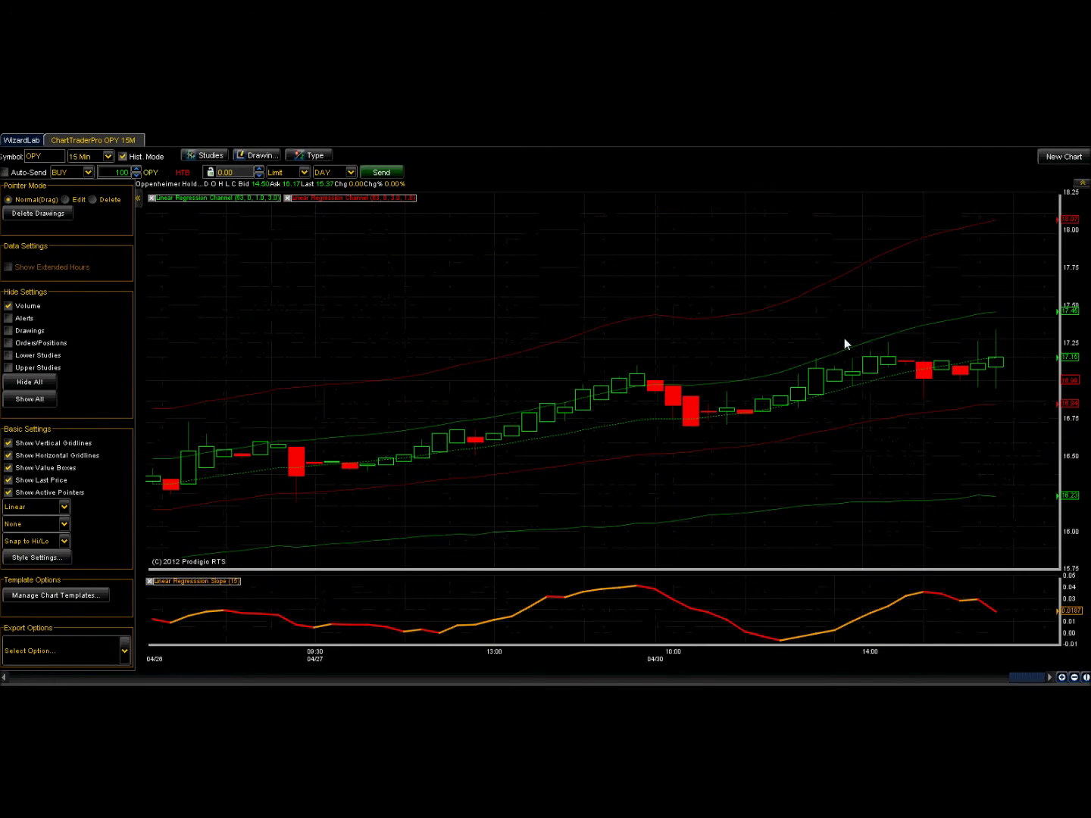
left_click(108, 156)
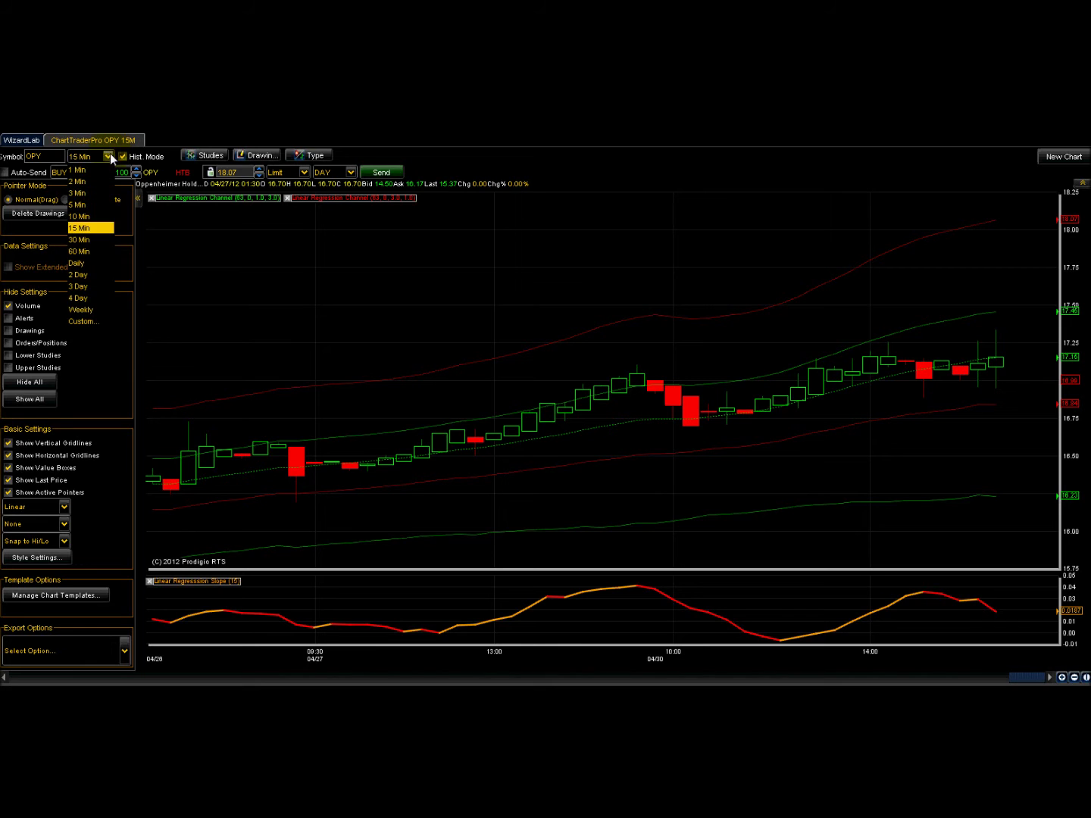
left_click(84, 263)
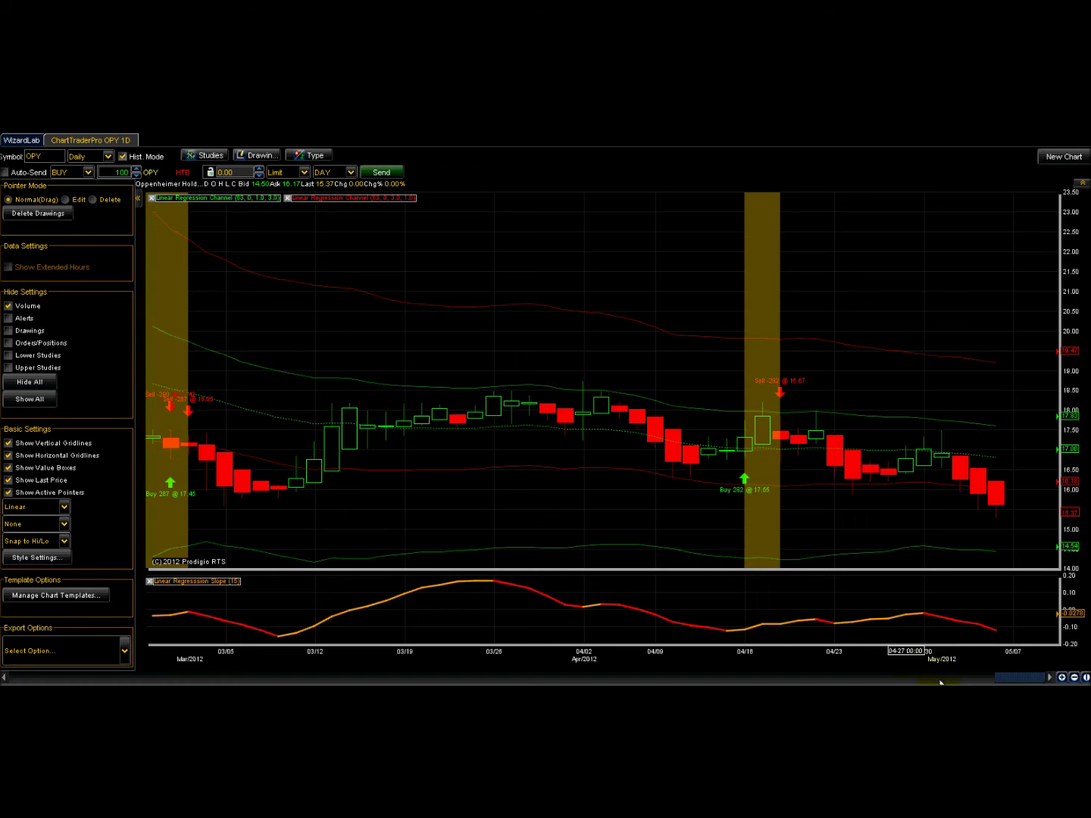
left_click_drag(1013, 679, 998, 680)
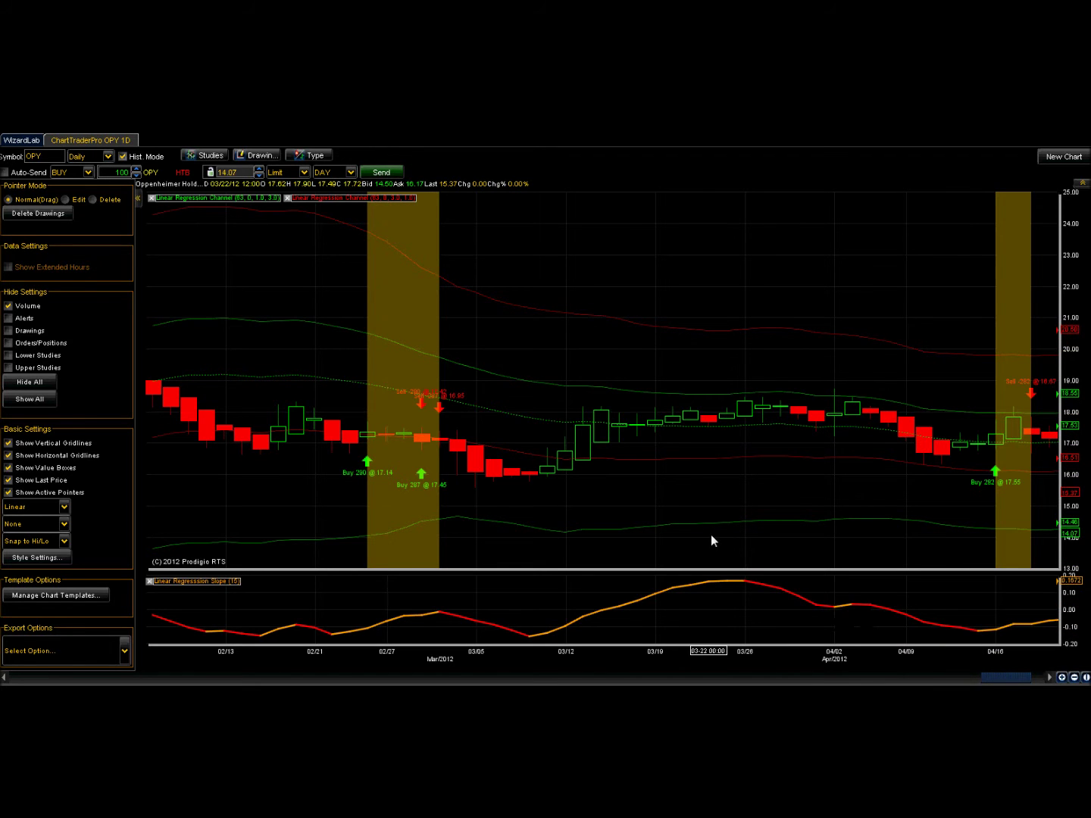
- From the back test results, chart the HWG trade entered 02/13/12 on daily bars and inspect the candles before its exit
left_click(35, 140)
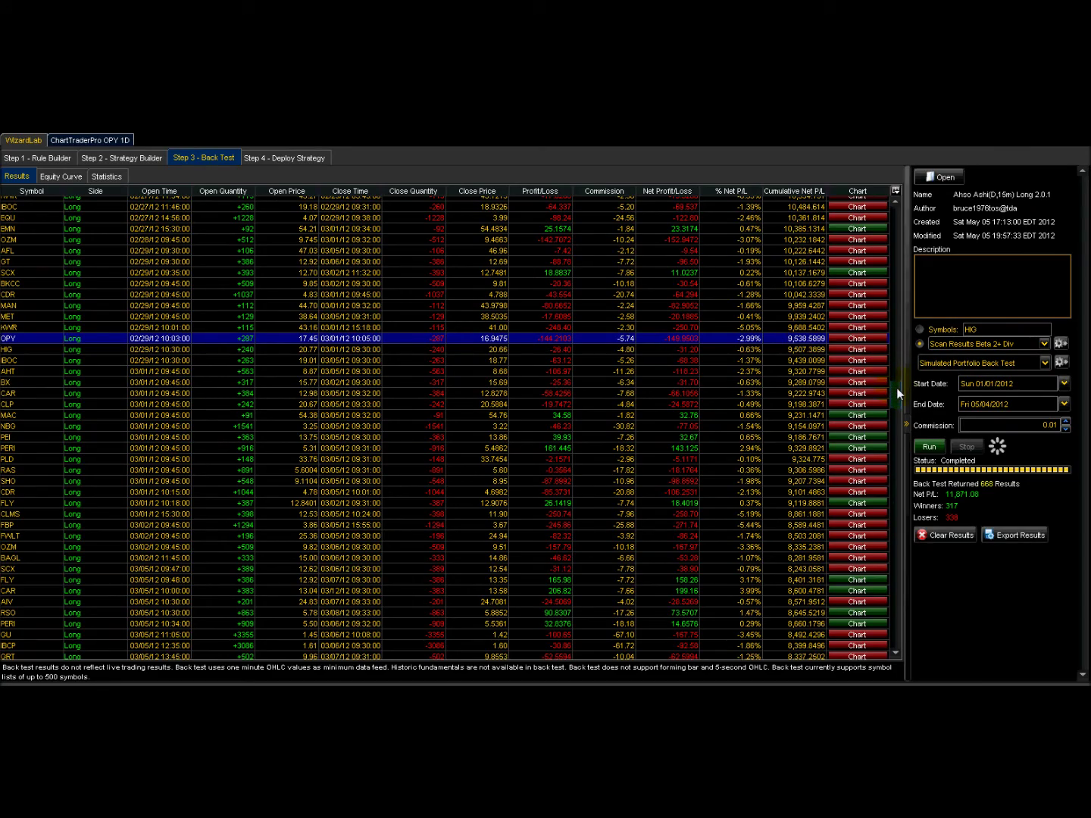
left_click_drag(896, 389, 905, 332)
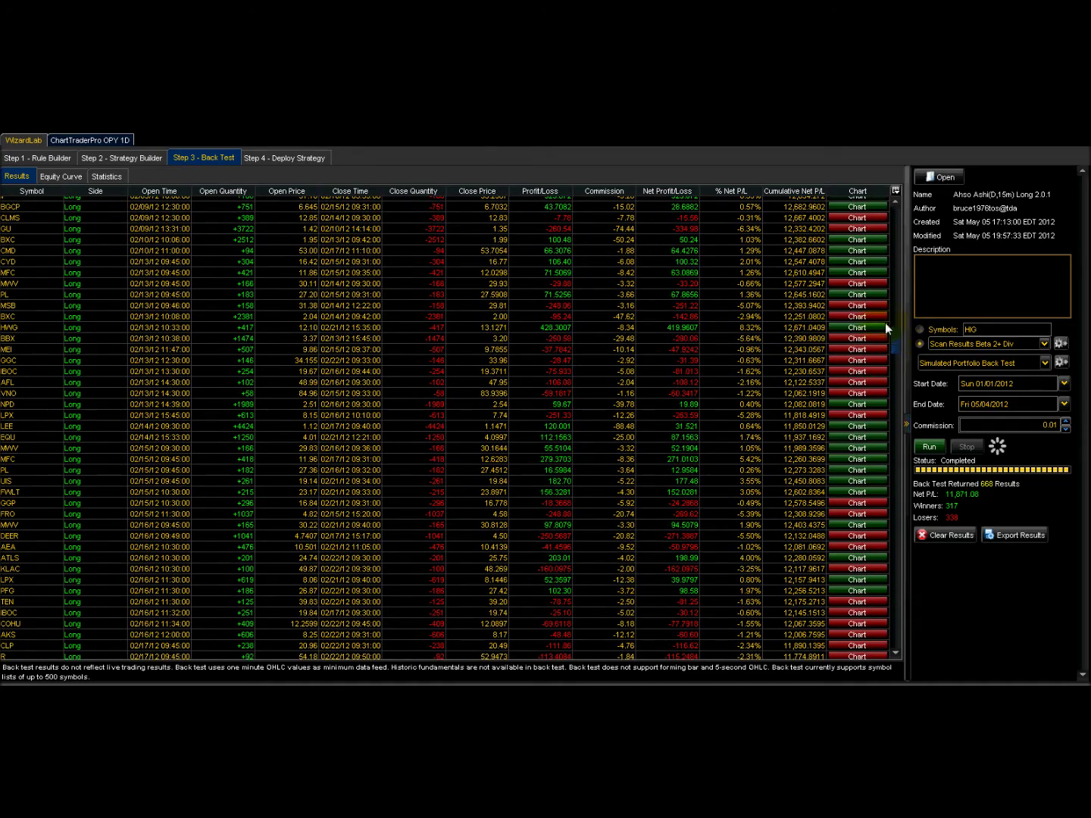
left_click(869, 328)
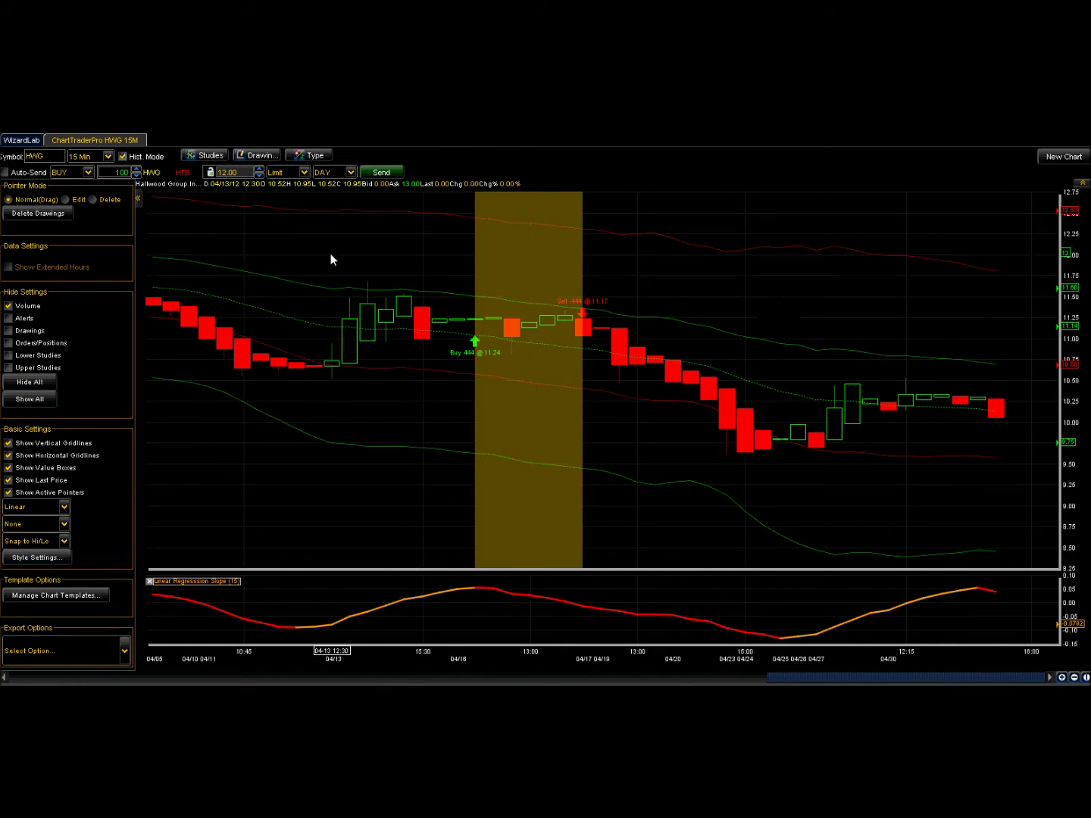
left_click(110, 156)
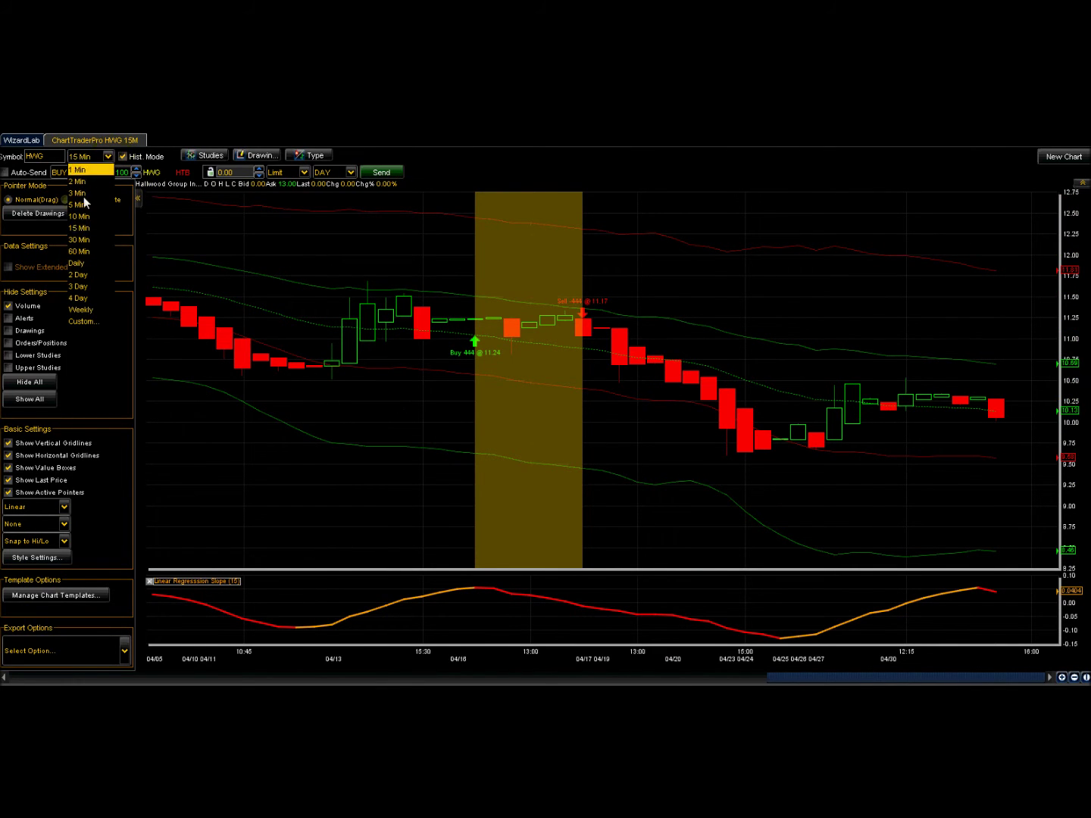
left_click(79, 262)
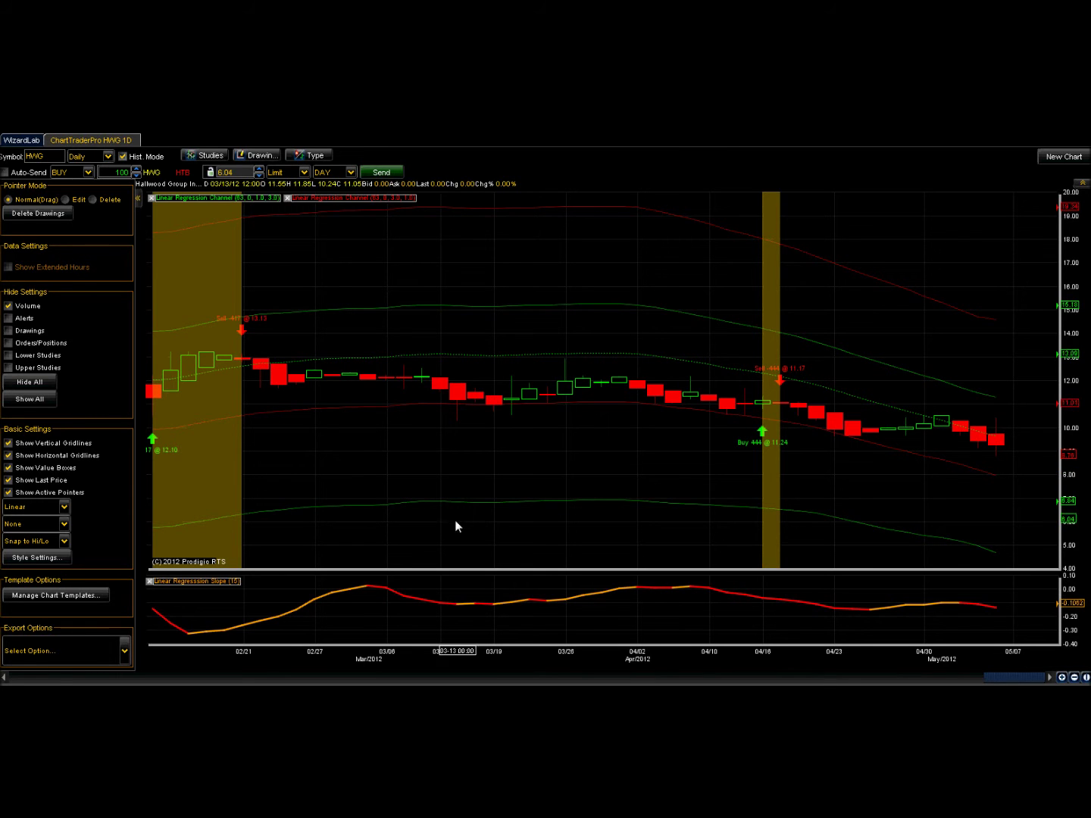
left_click_drag(1005, 677, 986, 681)
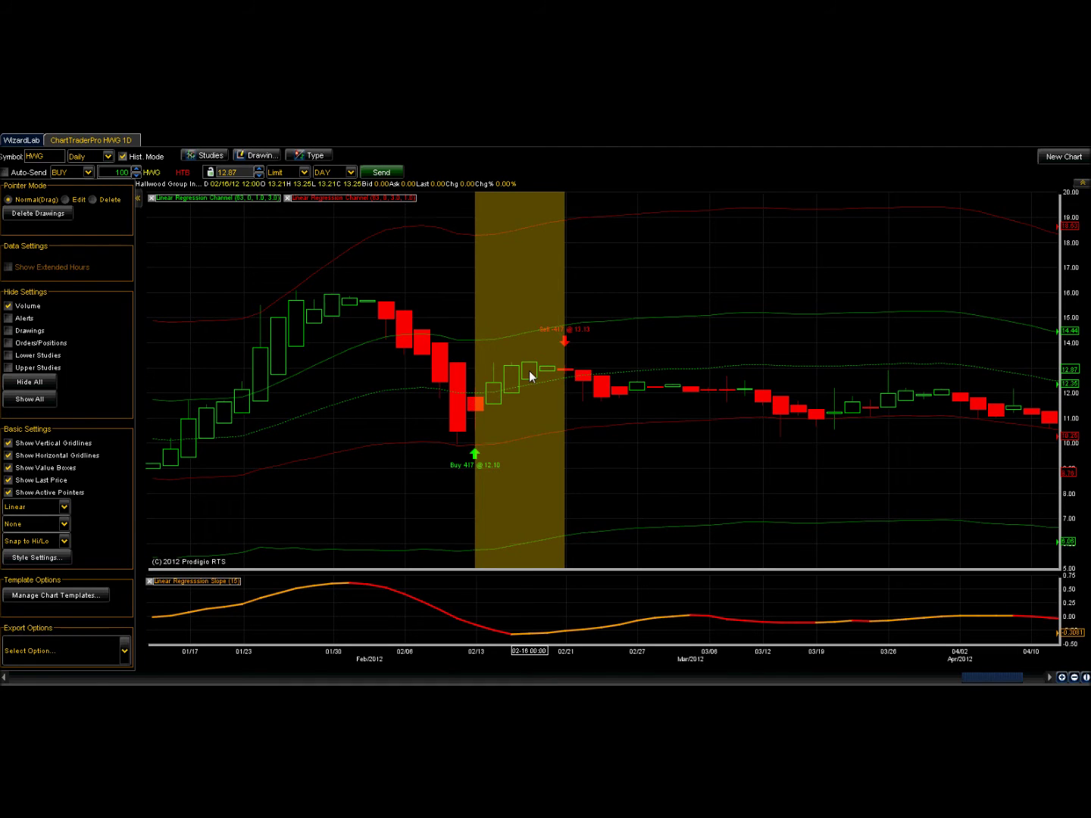
mouse_move(530, 375)
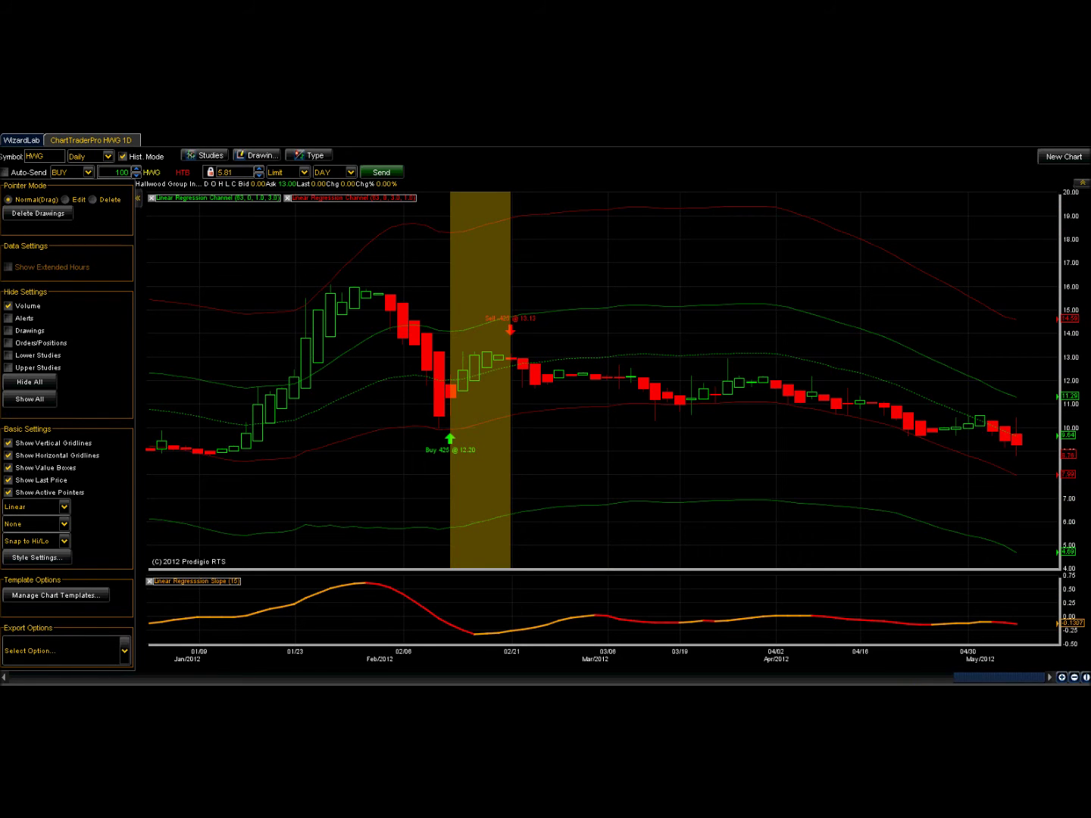
- Switch to Cloudy Calculator, compute 13.25-13.13 and divide the result by 13.25, then return to the HWG chart
left_click(612, 684)
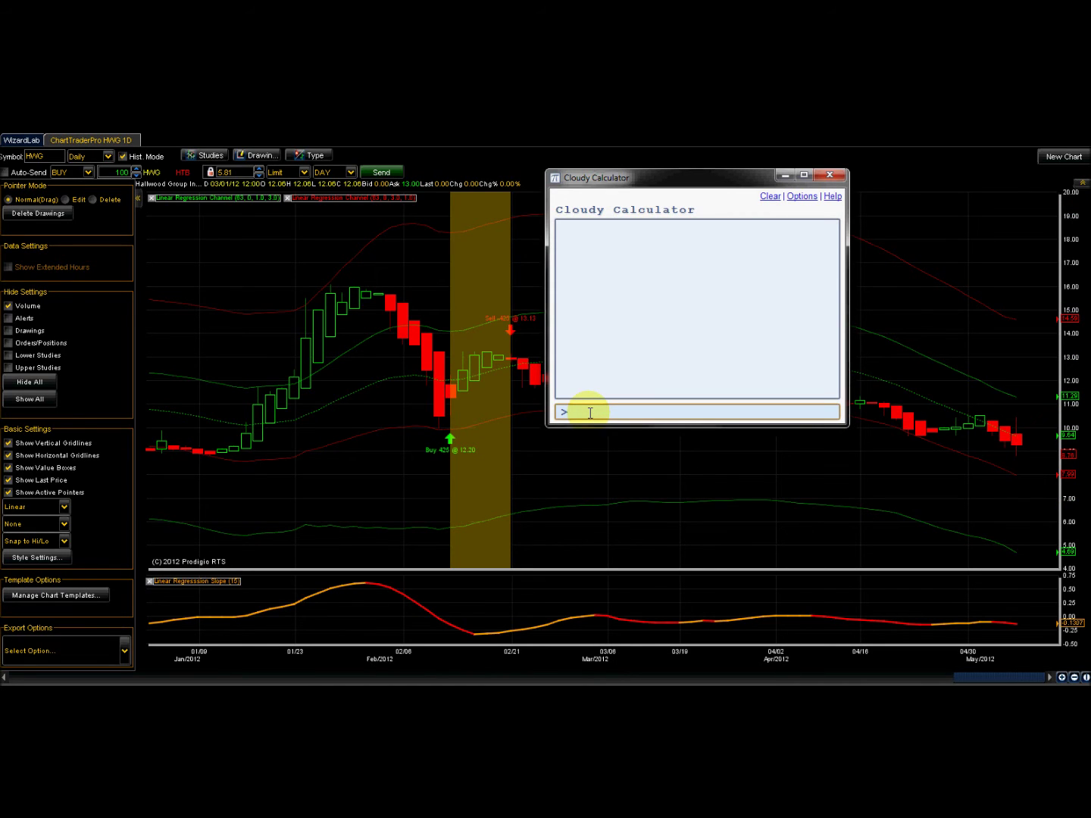
type("13.25-13.13")
key("Return")
type("/13.25")
key("Return")
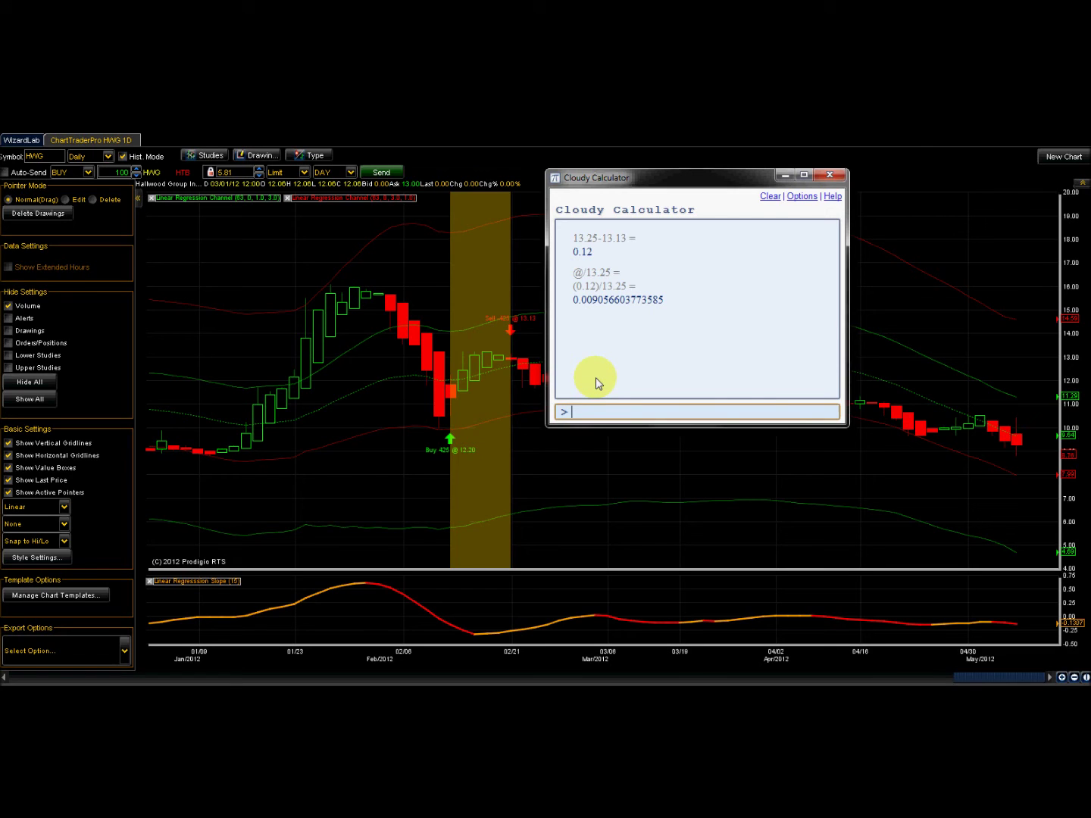
left_click(786, 176)
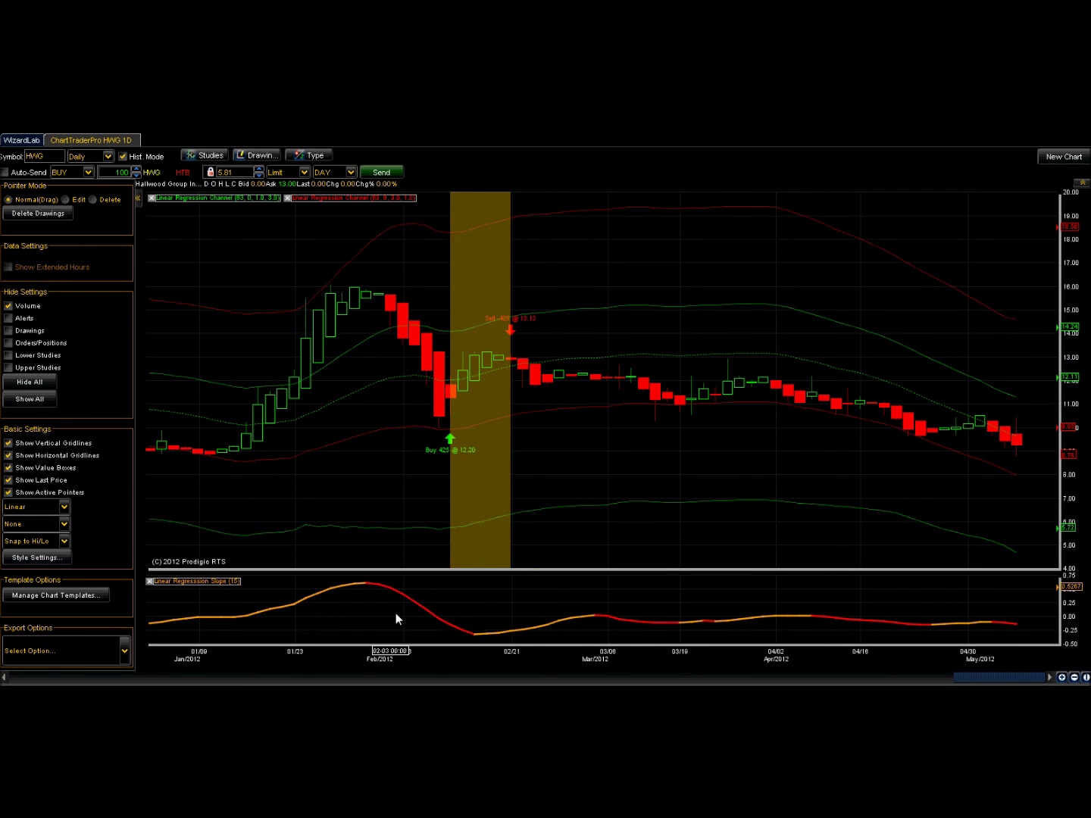
- Draw a small oval around the mid-February turn of the Linear Regression Slope line on the HWG daily chart
mouse_move(395, 612)
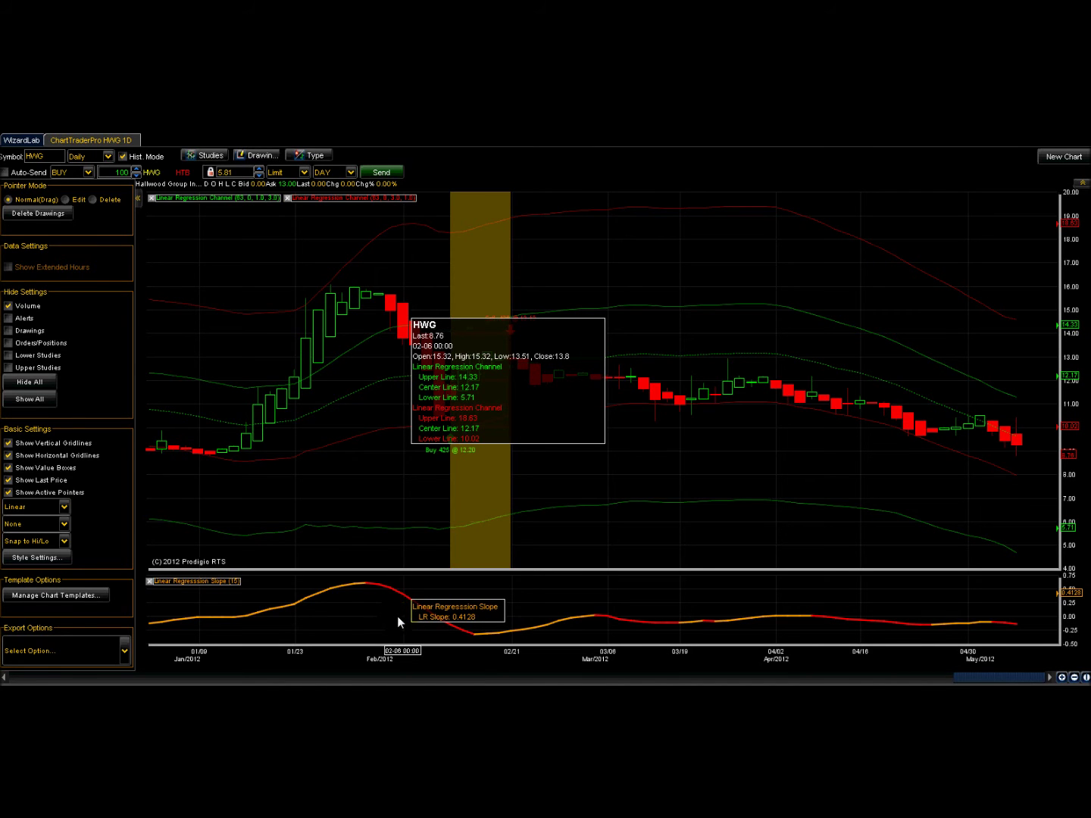
scroll(397, 616, "up", 2)
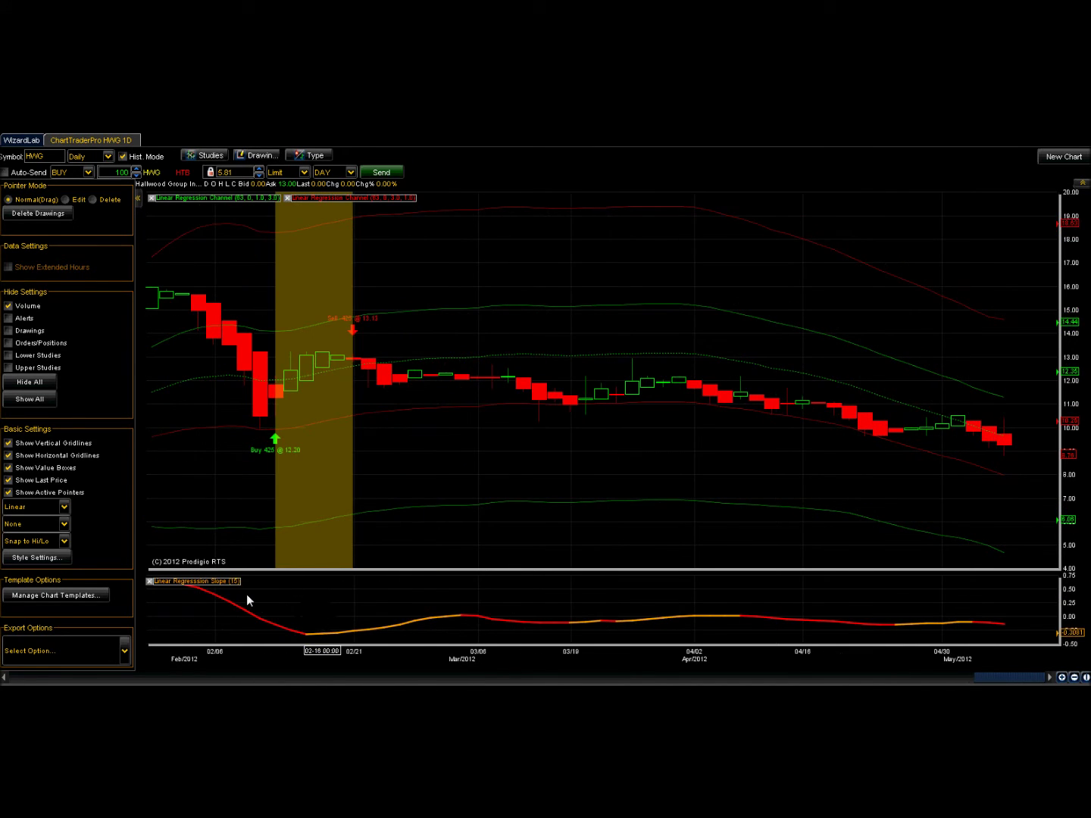
scroll(245, 594, "down", 3)
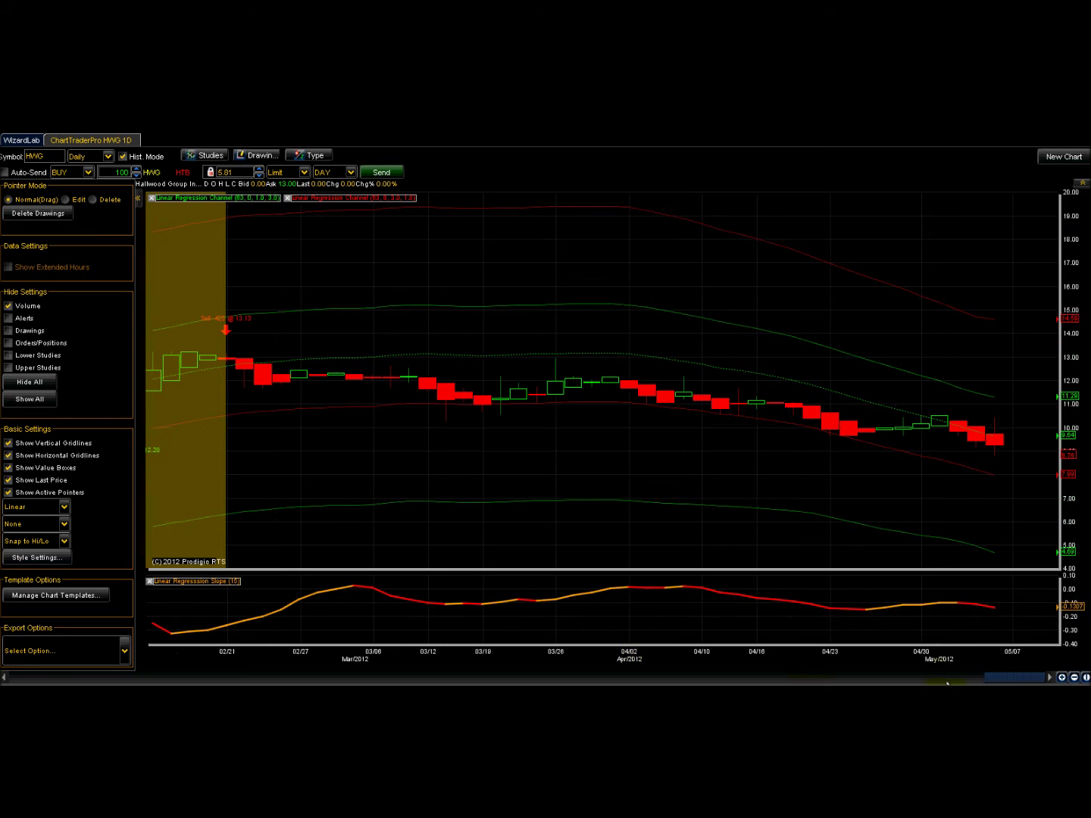
left_click_drag(998, 673, 982, 675)
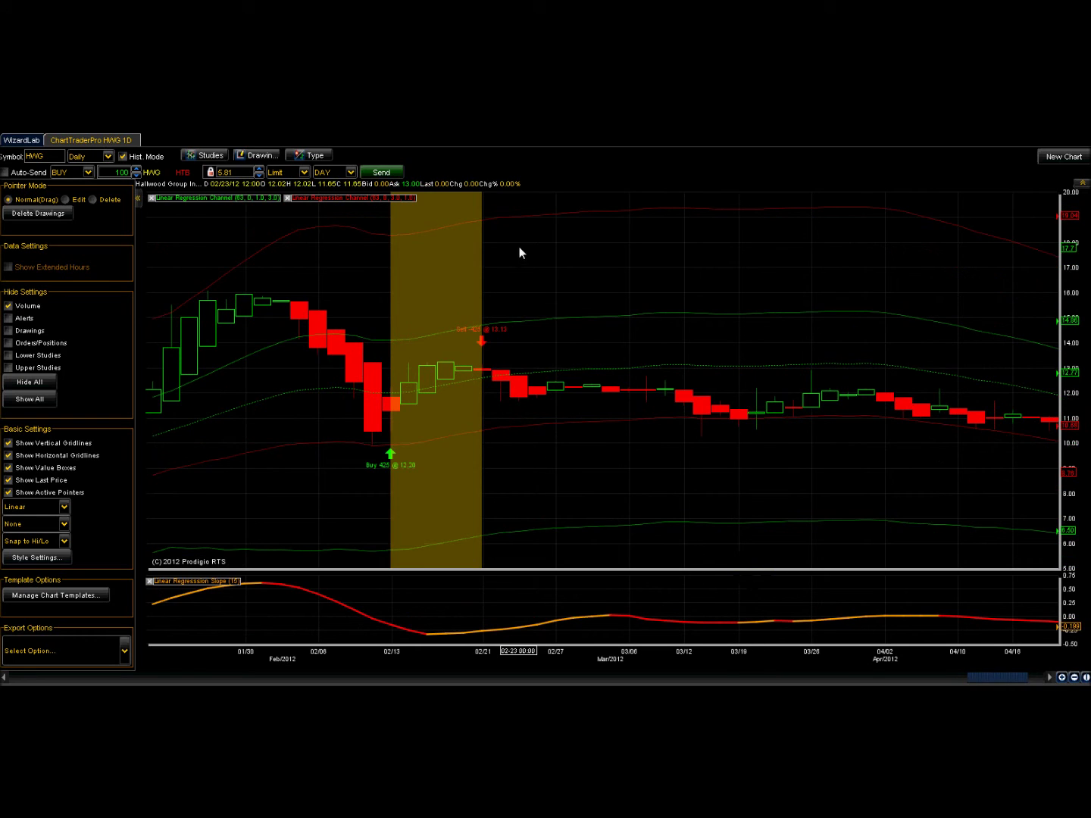
left_click(256, 155)
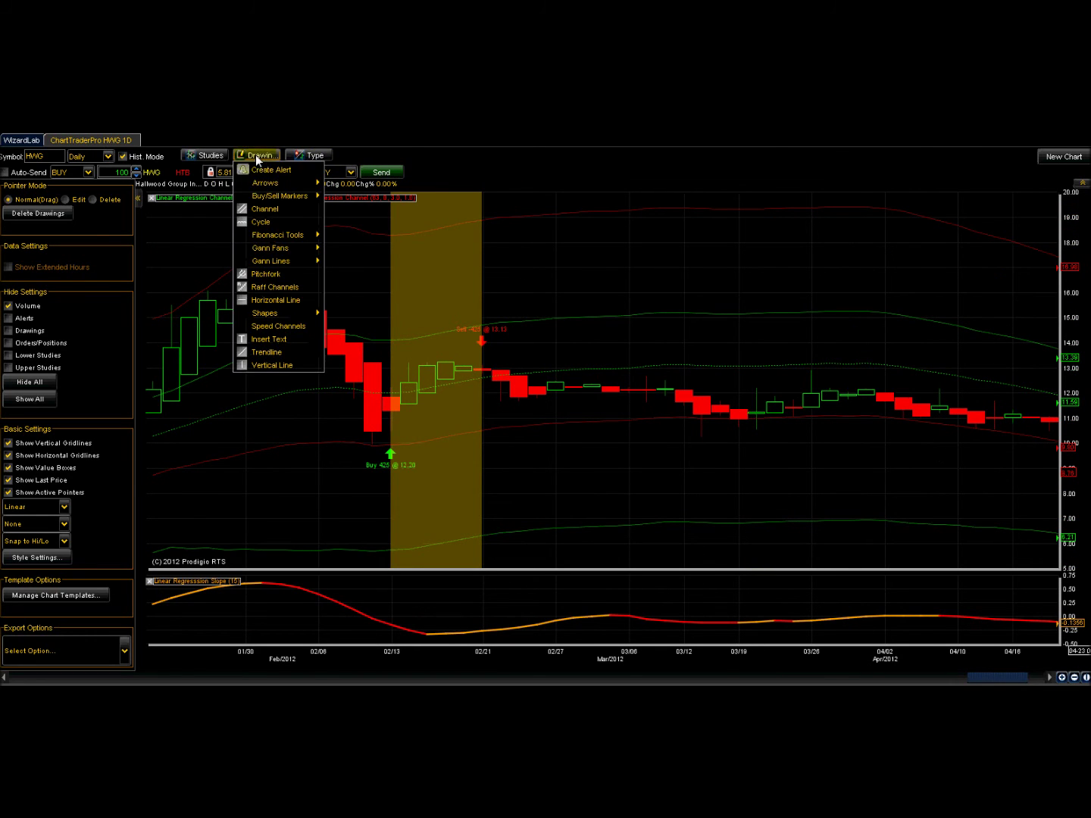
mouse_move(265, 313)
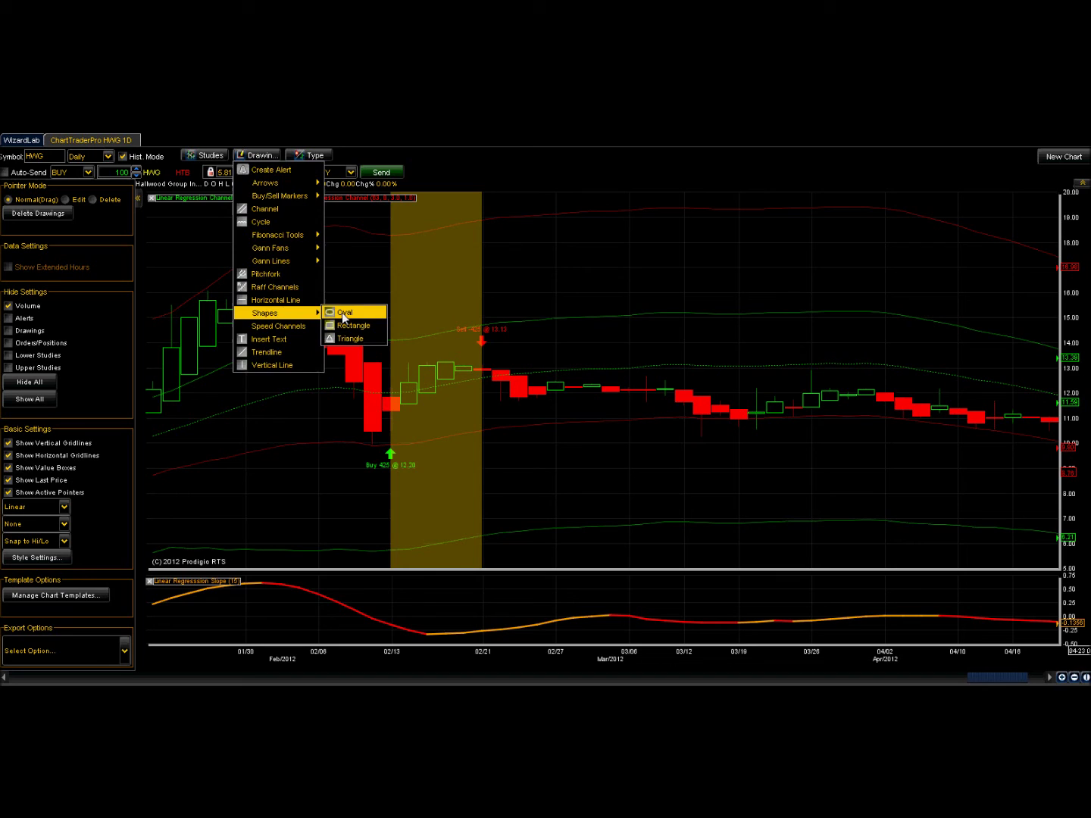
left_click(339, 312)
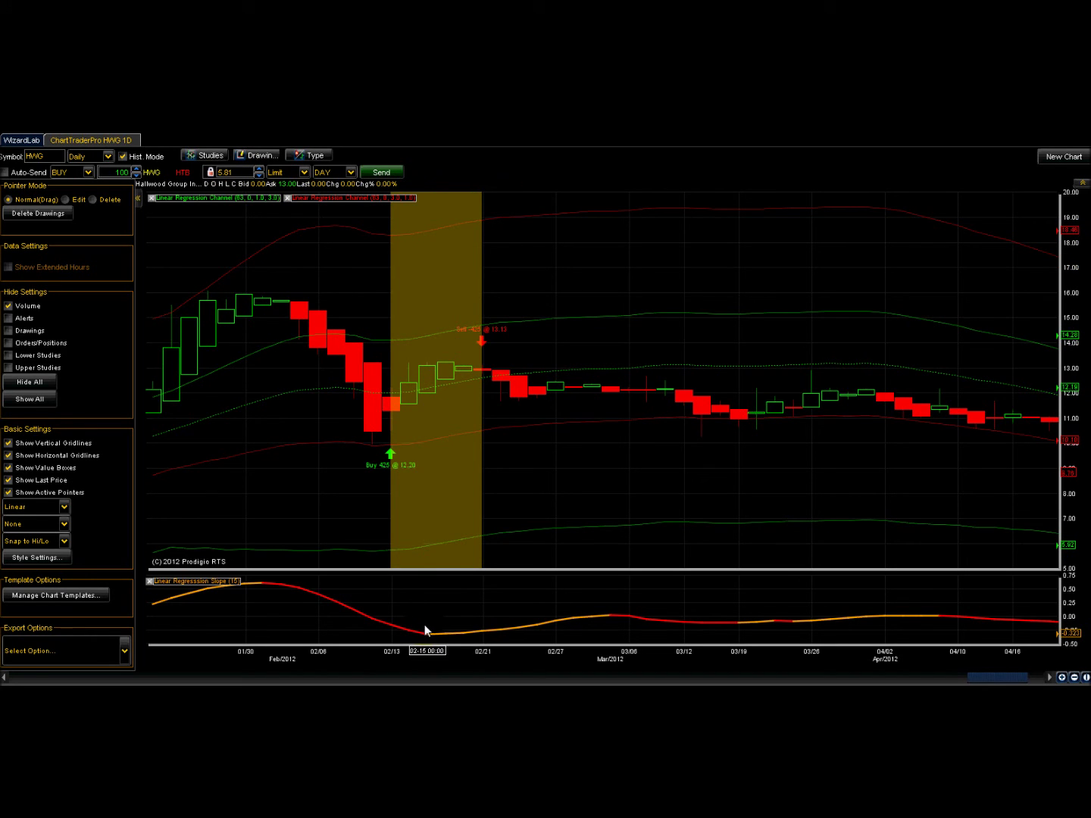
left_click_drag(425, 623, 475, 647)
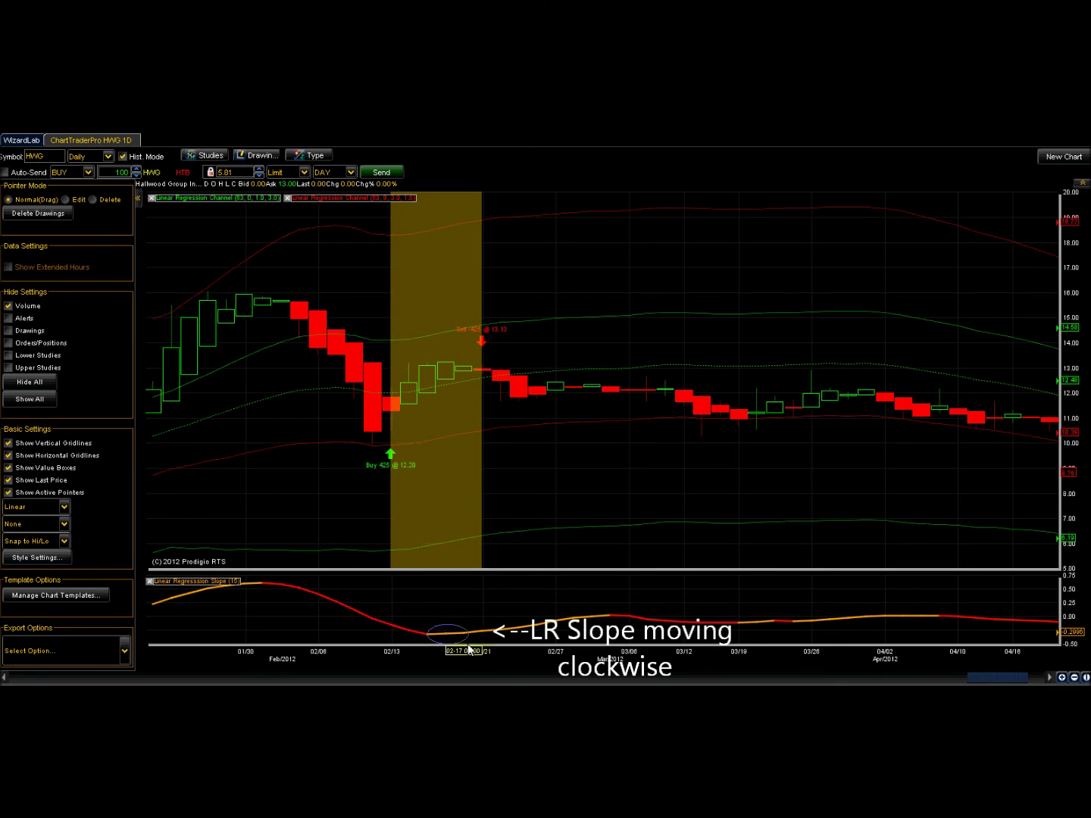
left_click(467, 645)
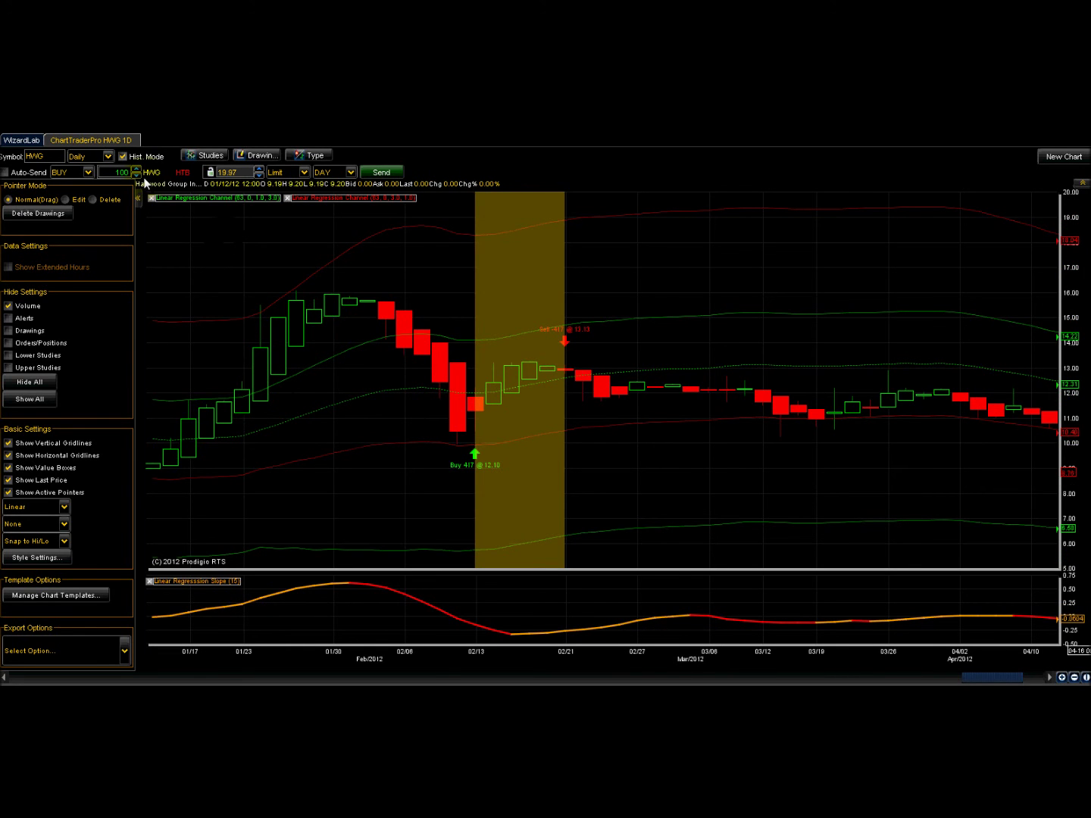
- From the back test results, chart the WAMPQ trade entered 02/03/12 at 10.50 on daily bars and examine price around its exit
left_click(34, 141)
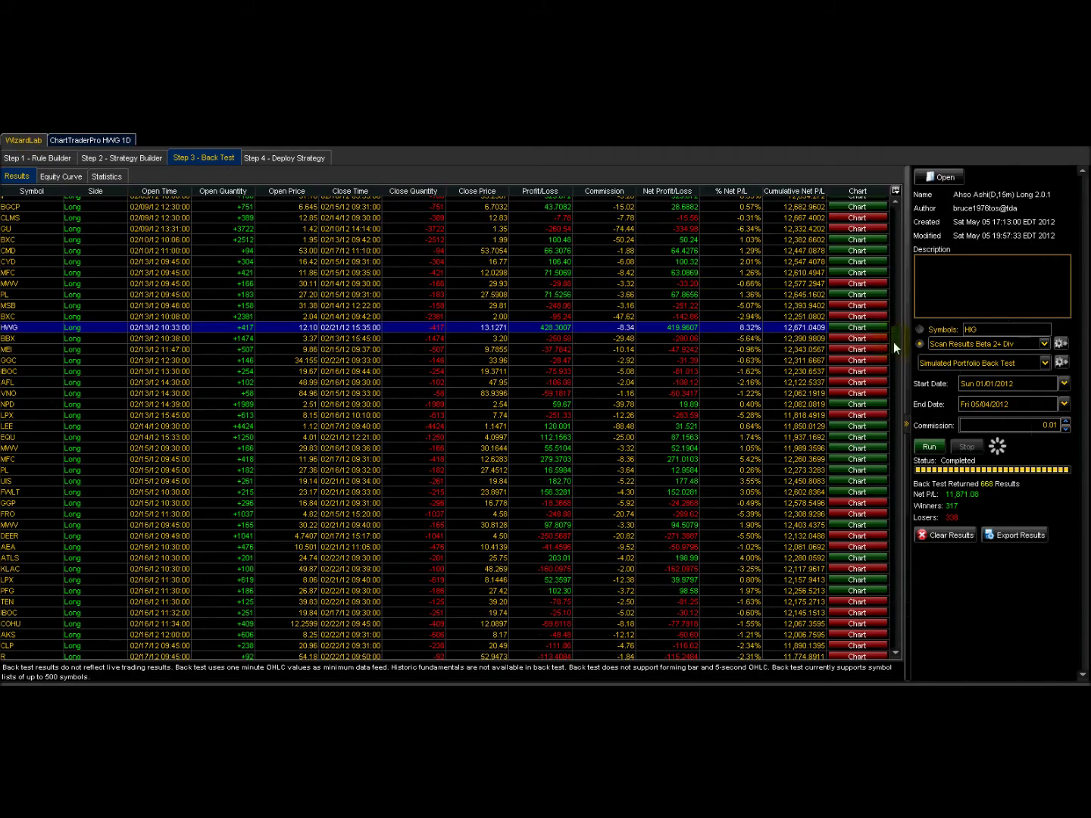
left_click_drag(897, 340, 895, 310)
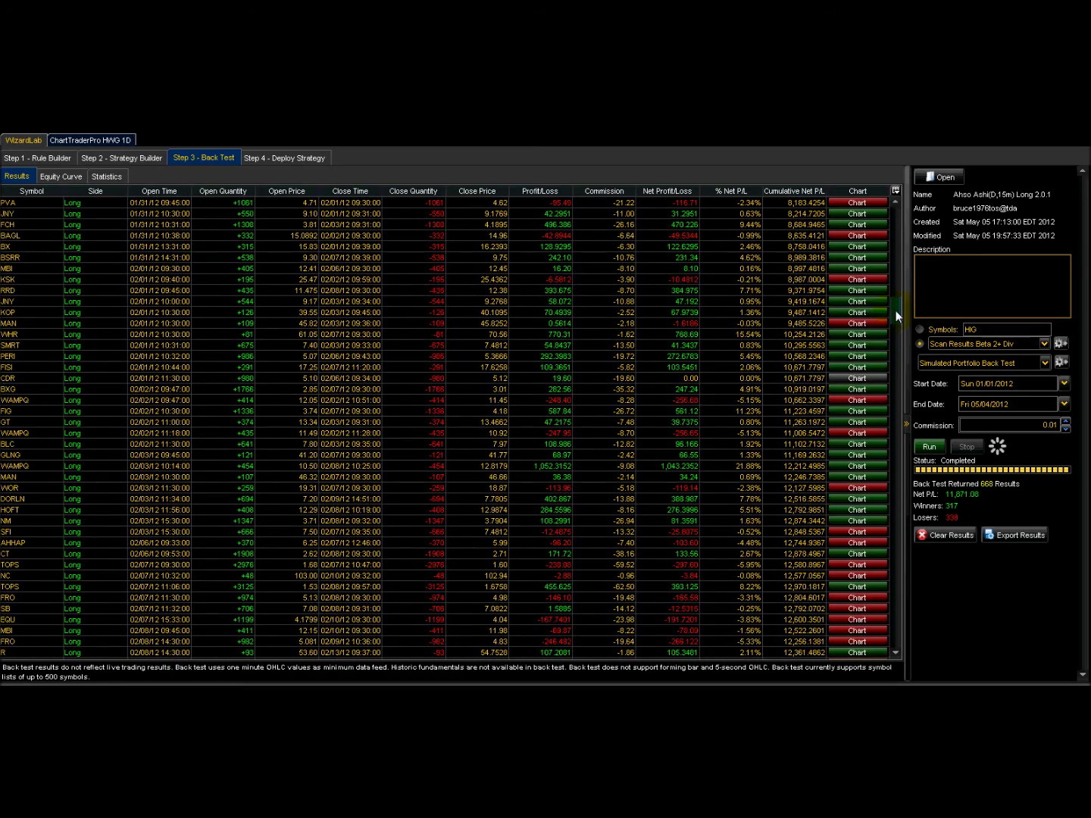
left_click(855, 465)
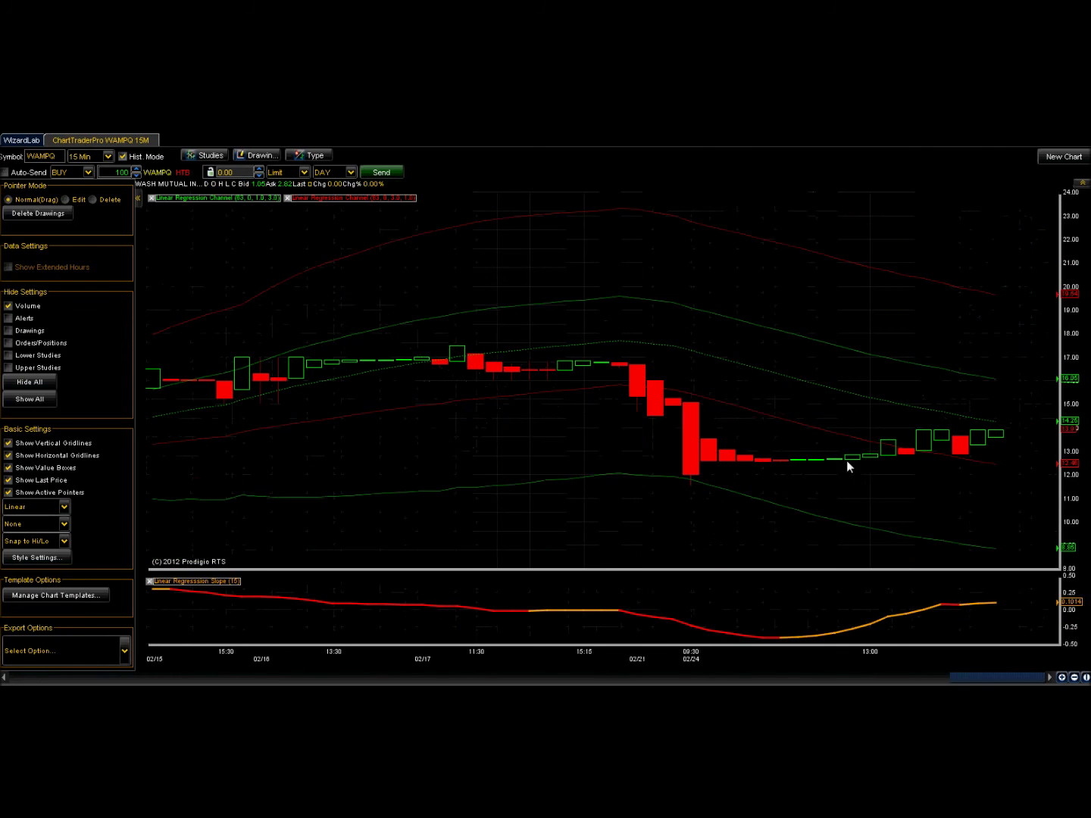
left_click(108, 157)
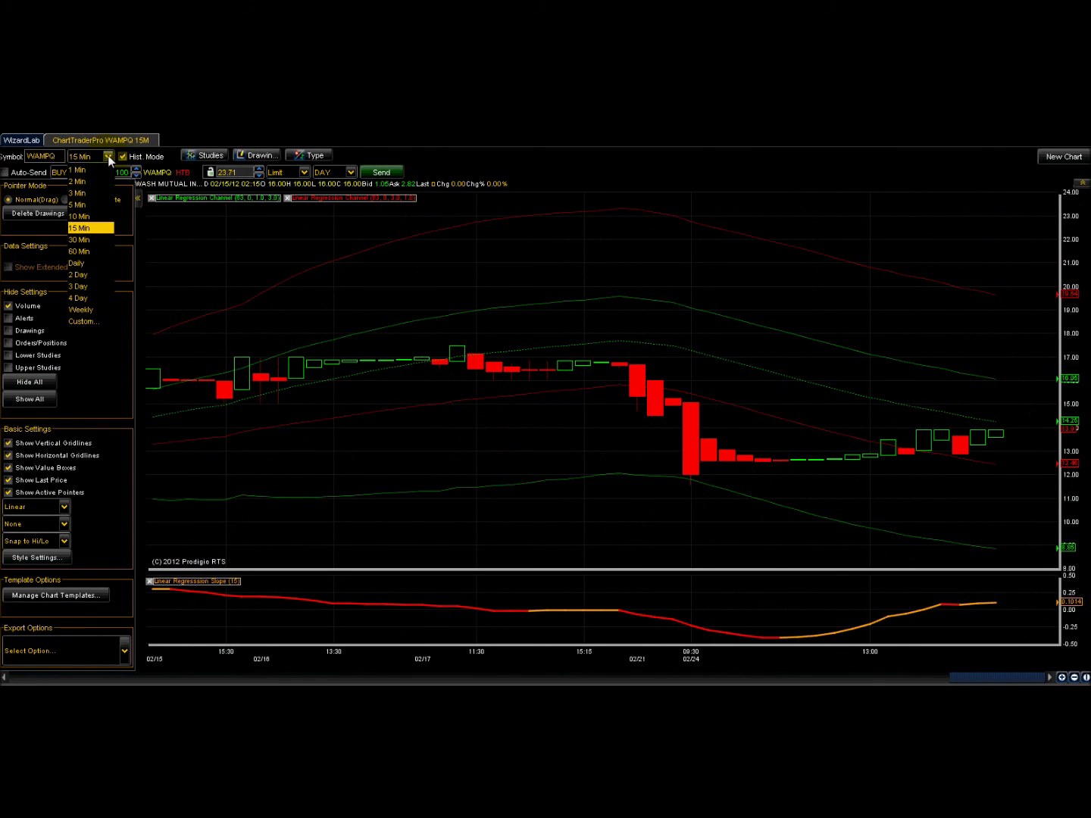
left_click(80, 262)
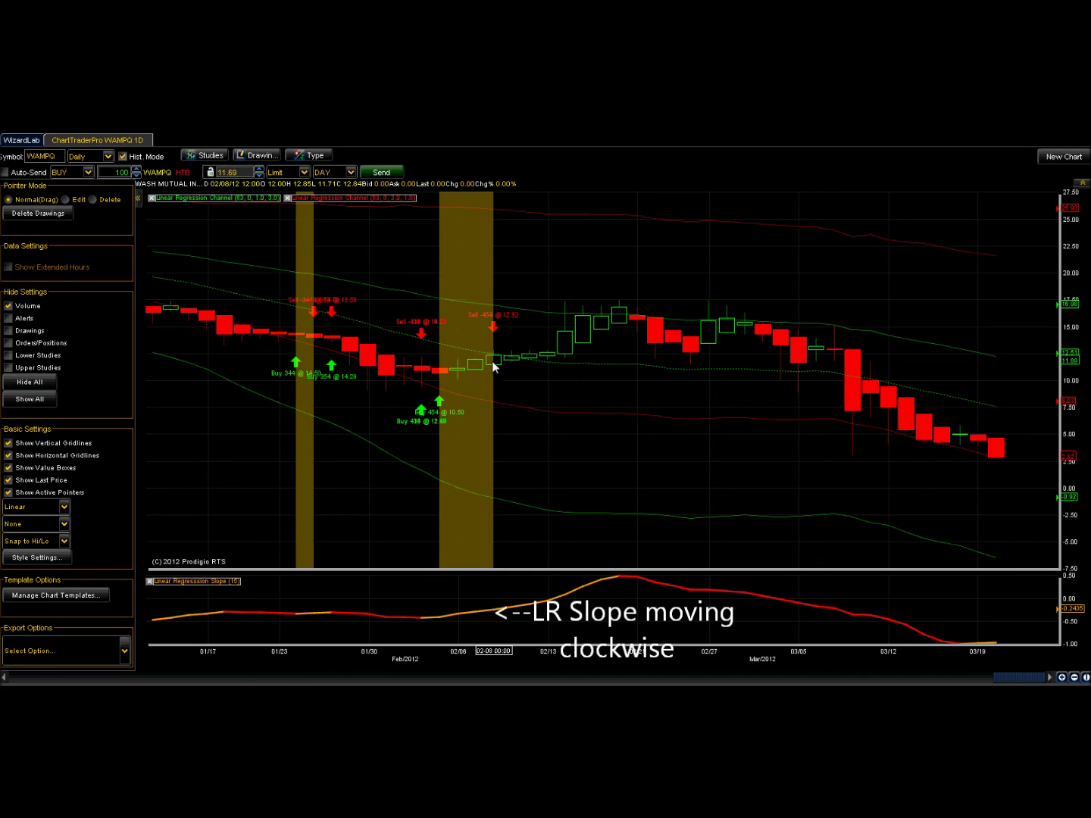
mouse_move(491, 359)
mouse_move(542, 415)
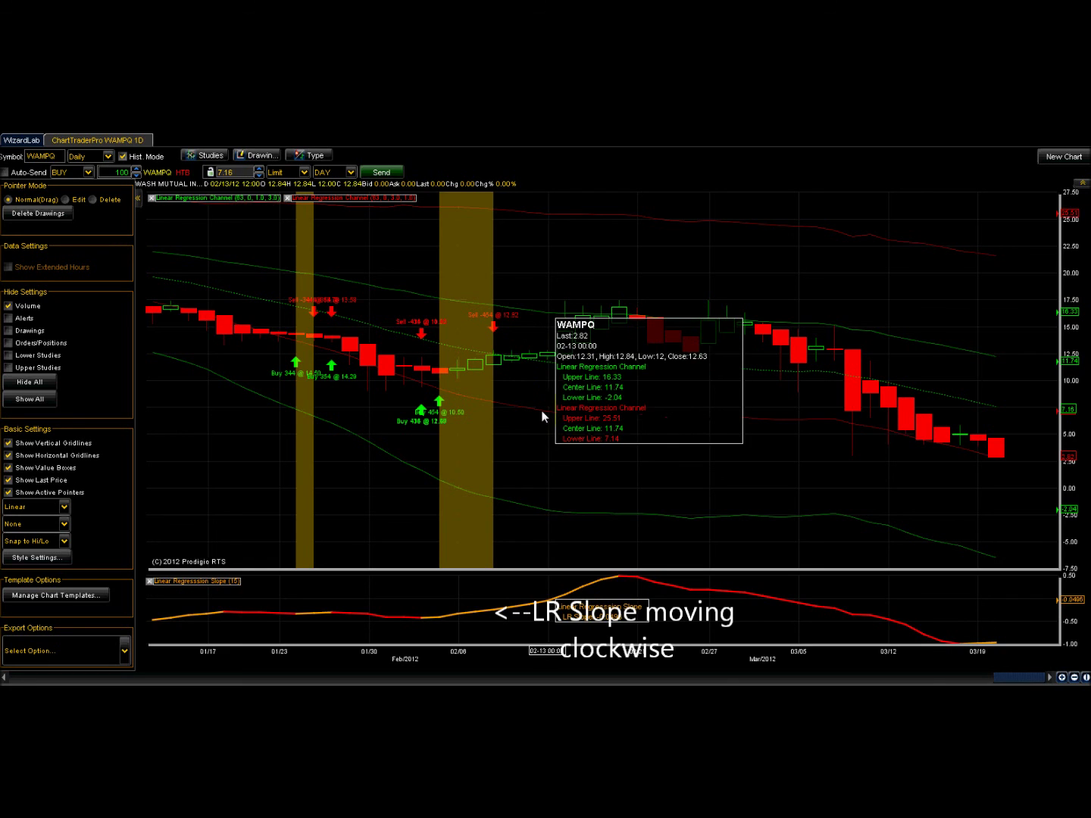